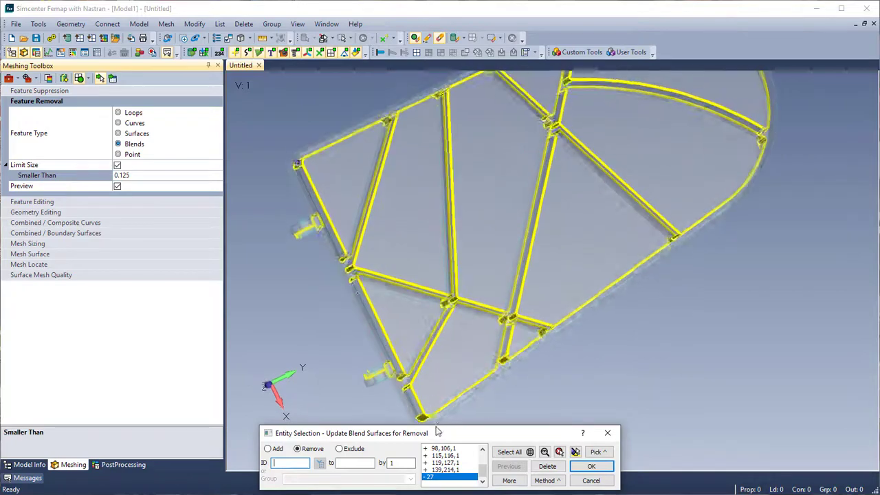
Step: Exclude the outer rounded corner face from the blend selection and remove the remaining blends smaller than 0.125
click(426, 417)
middle_drag(427, 417, 486, 207)
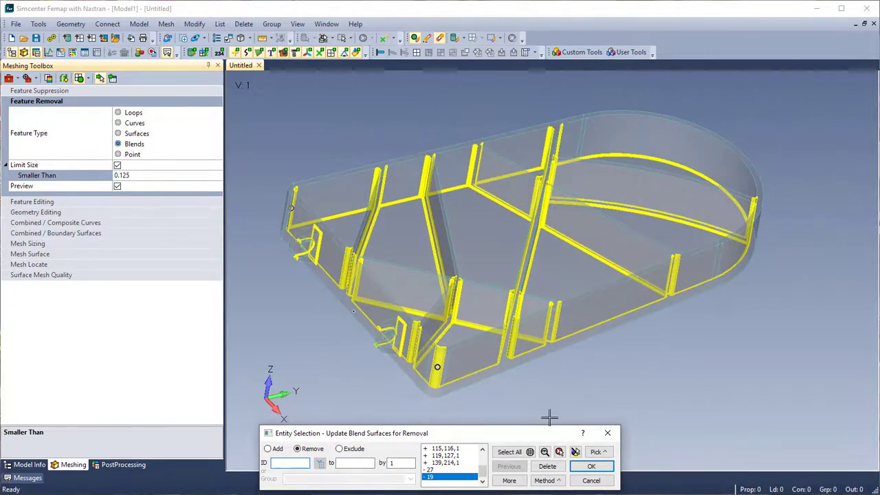
click(589, 467)
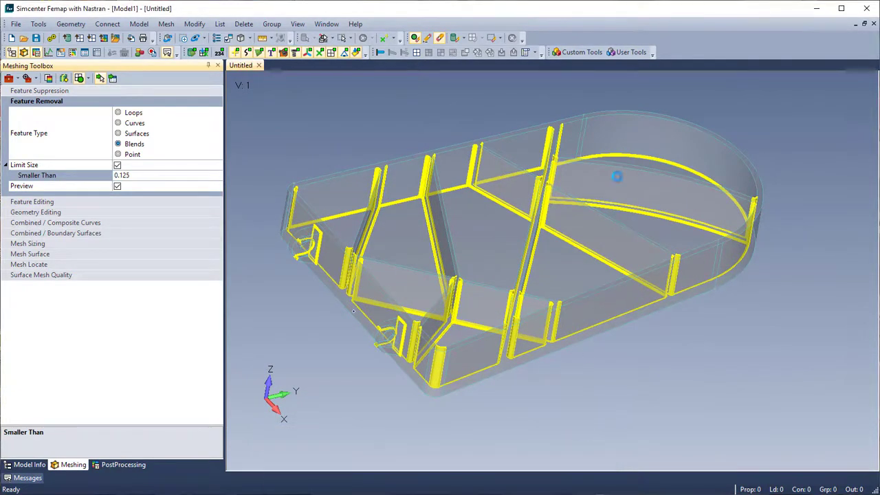
middle_drag(564, 218, 583, 227)
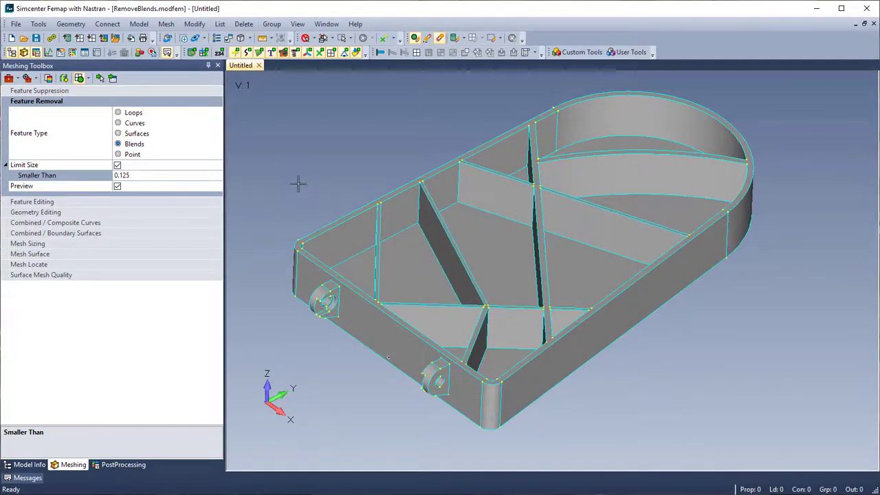
Step: Generate automatic midsurfaces from all surfaces of the solid with a target thickness of 0.25 and Overlap Repair off
click(71, 25)
mouse_move(131, 160)
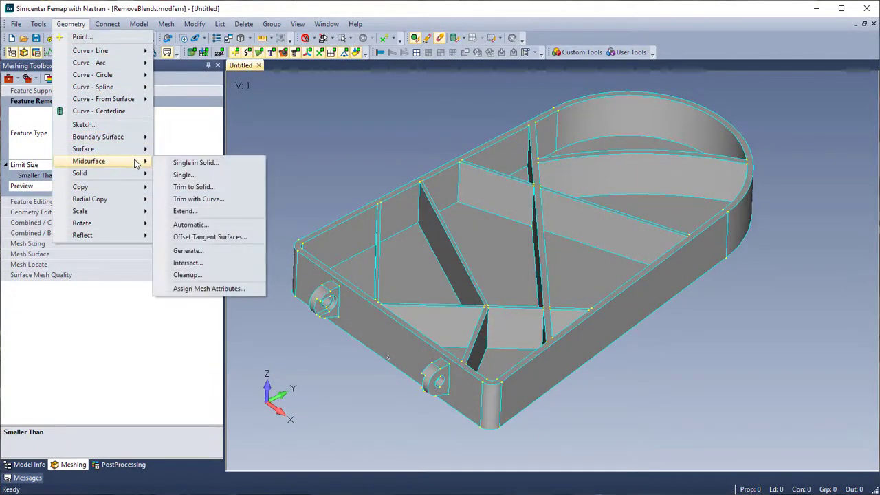
click(210, 228)
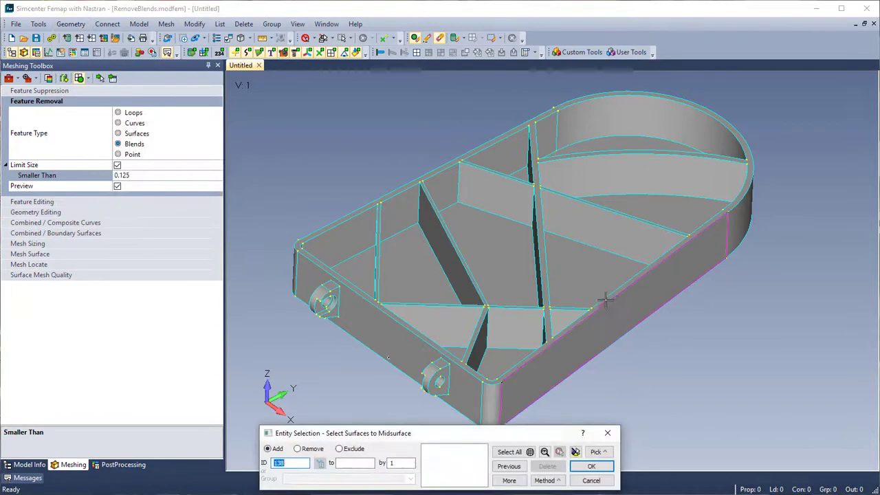
click(515, 452)
click(592, 467)
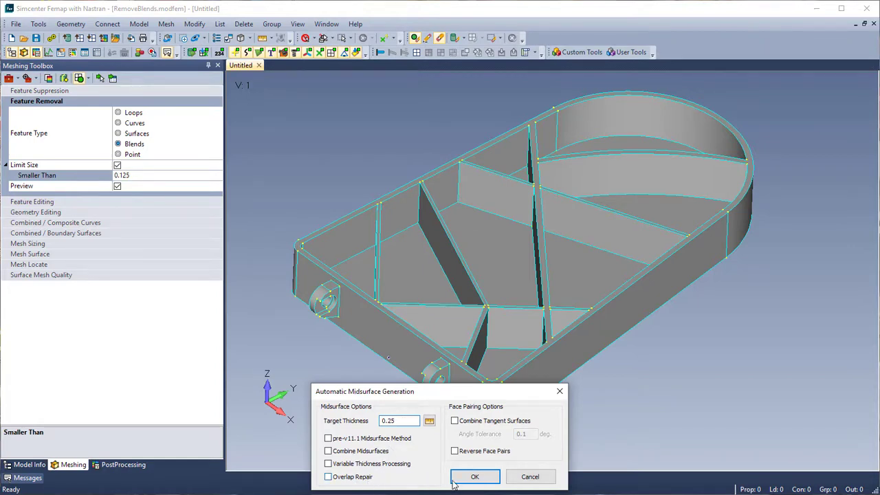
click(474, 476)
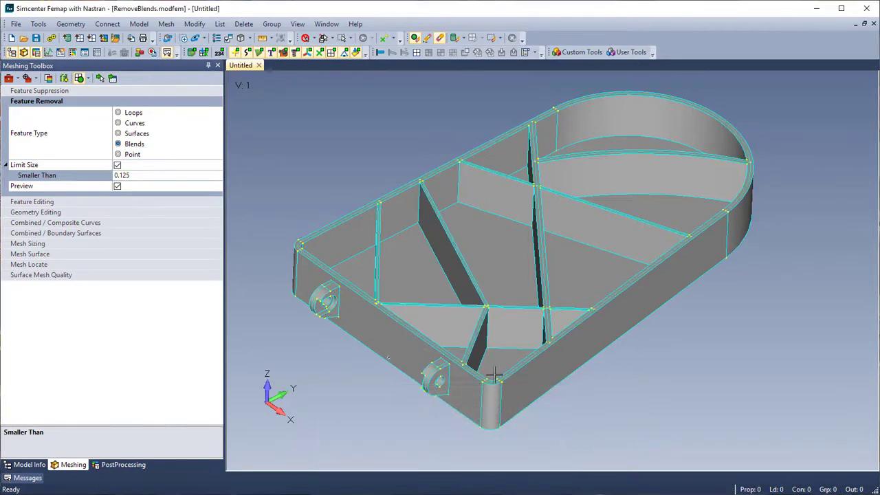
Step: Erase the original solid from the display to expose its midsurfaces
click(453, 38)
click(511, 351)
key(Return)
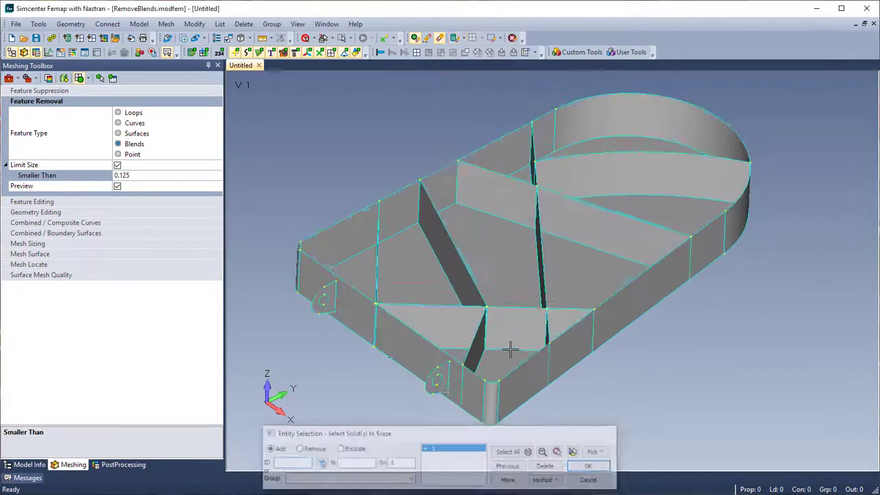
Step: Highlight midsurface 225 at the junction where the diagonal ribs meet, using Surface show with transparent yellow highlighting
scroll(492, 319, up, 8)
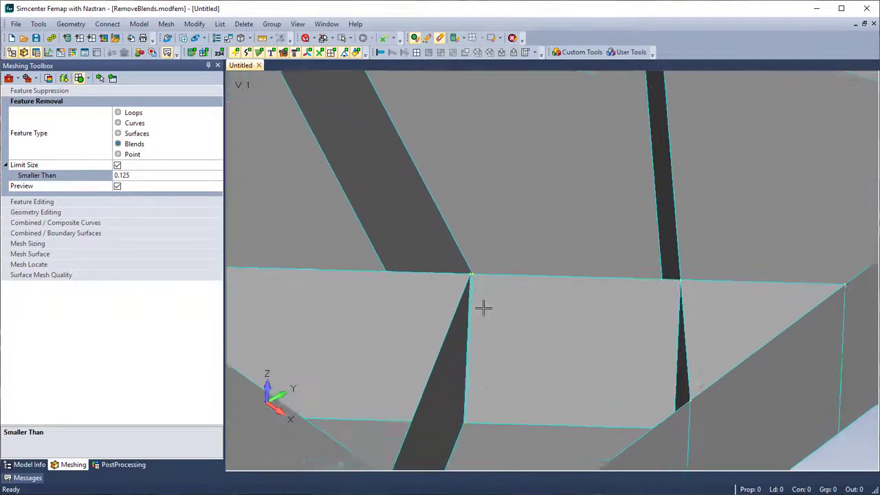
scroll(459, 256, up, 5)
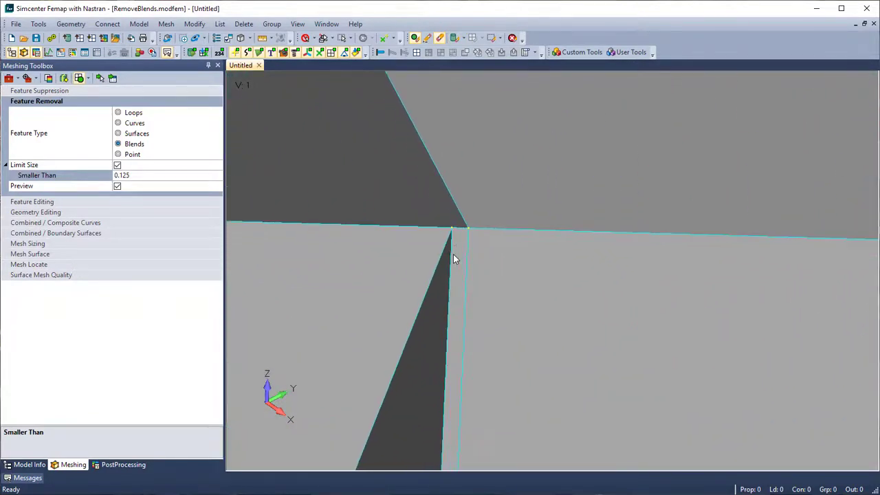
middle_drag(462, 256, 453, 274)
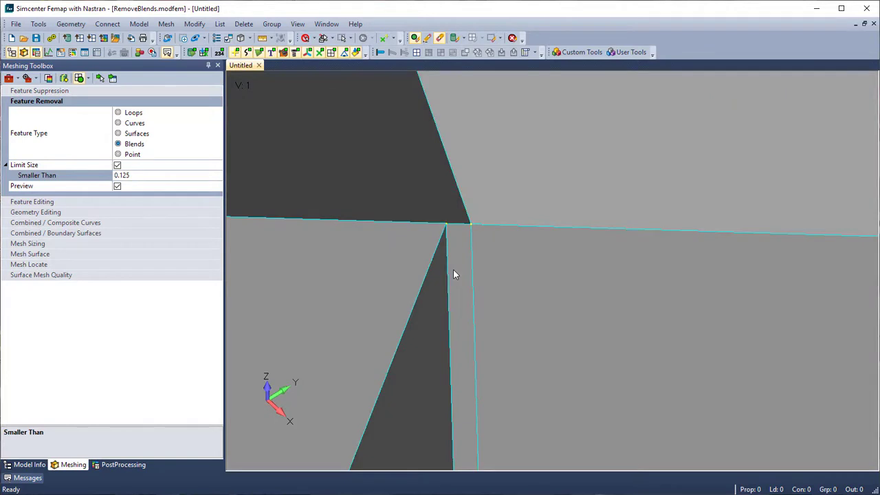
click(327, 25)
click(354, 150)
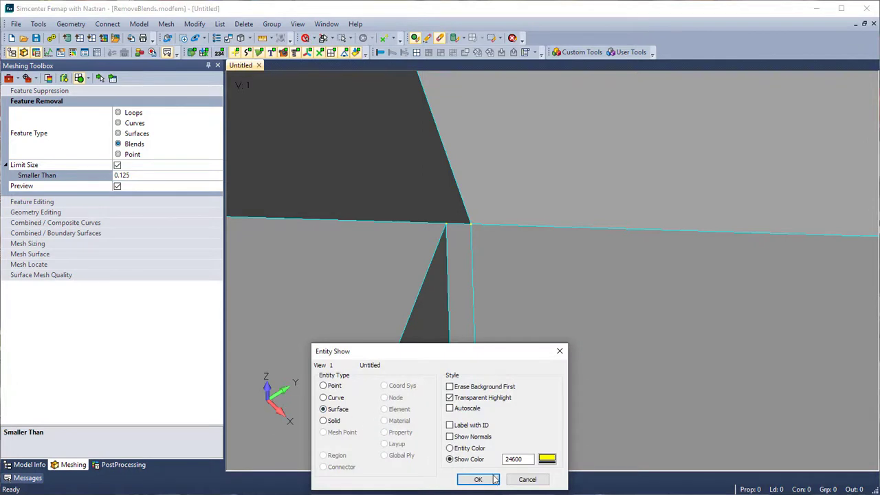
click(478, 479)
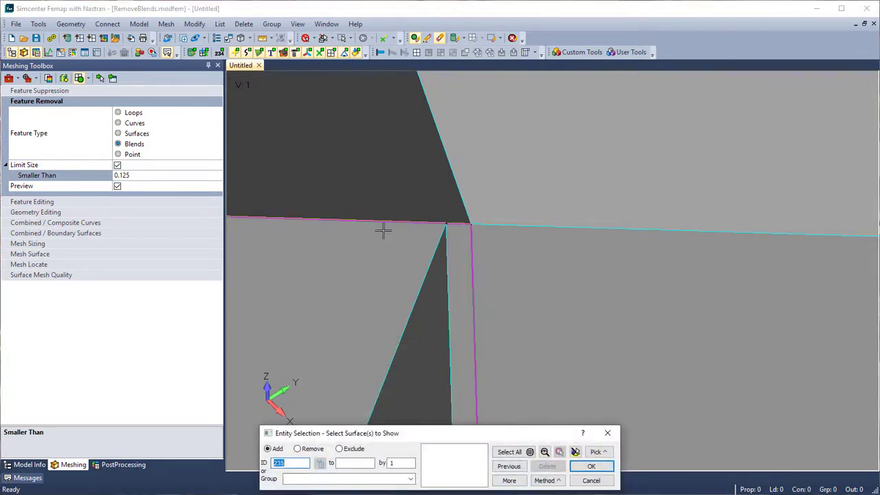
click(522, 250)
click(575, 452)
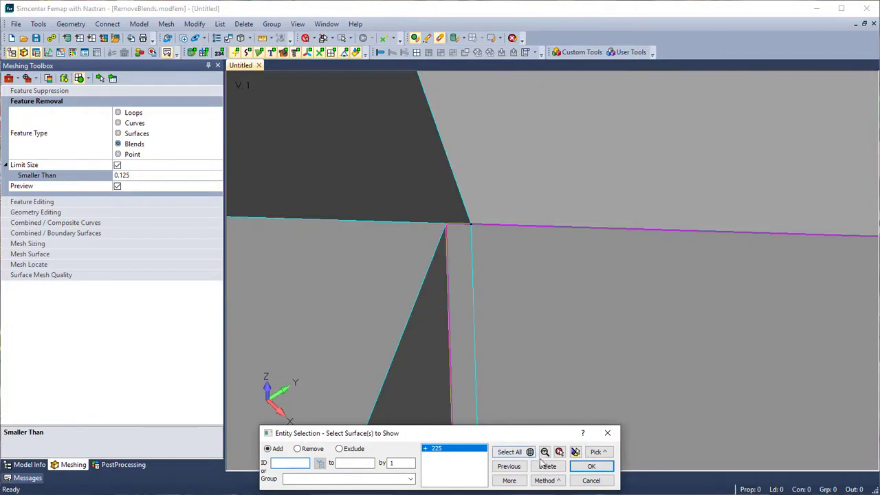
Step: Highlight the adjoining rib midsurface 229 instead of 225 to check for overlap, and end the surface display
click(546, 466)
click(508, 260)
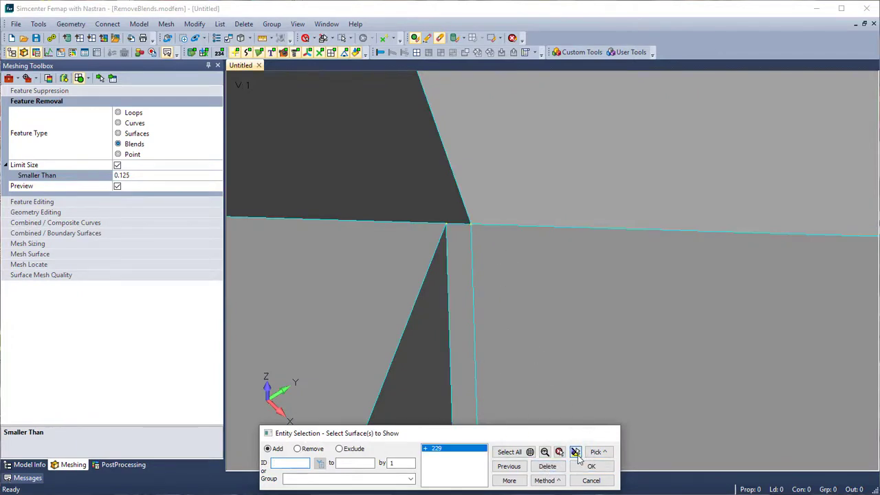
click(575, 452)
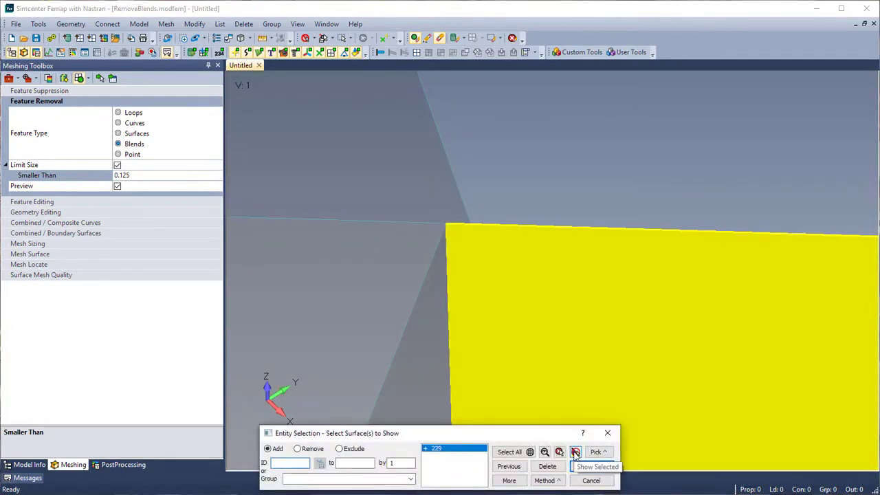
click(561, 467)
click(576, 453)
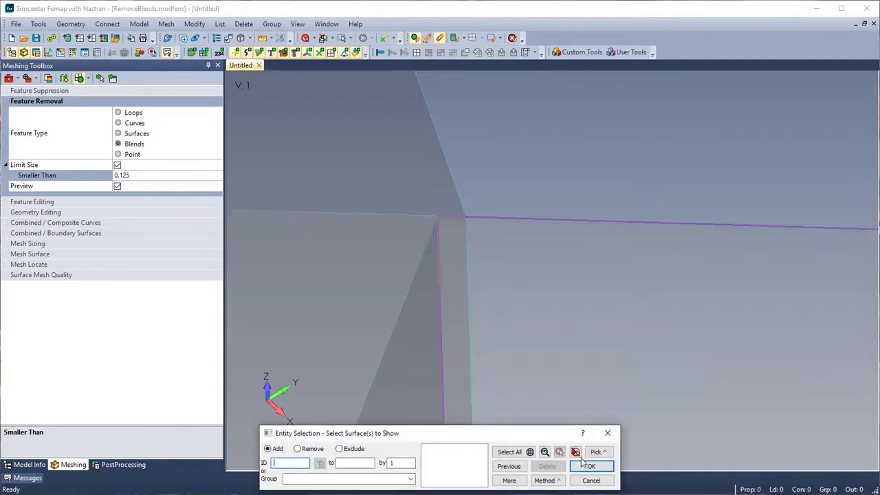
click(591, 481)
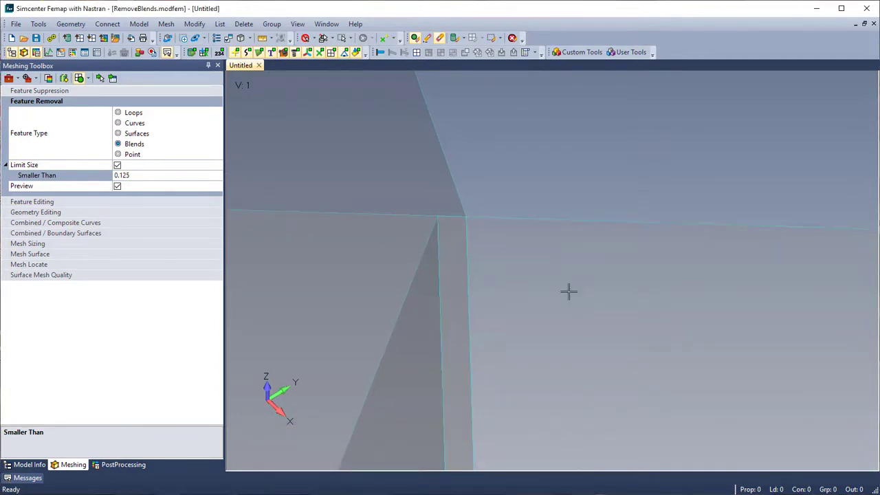
Step: Undo the midsurface generation made without Overlap Repair
click(42, 24)
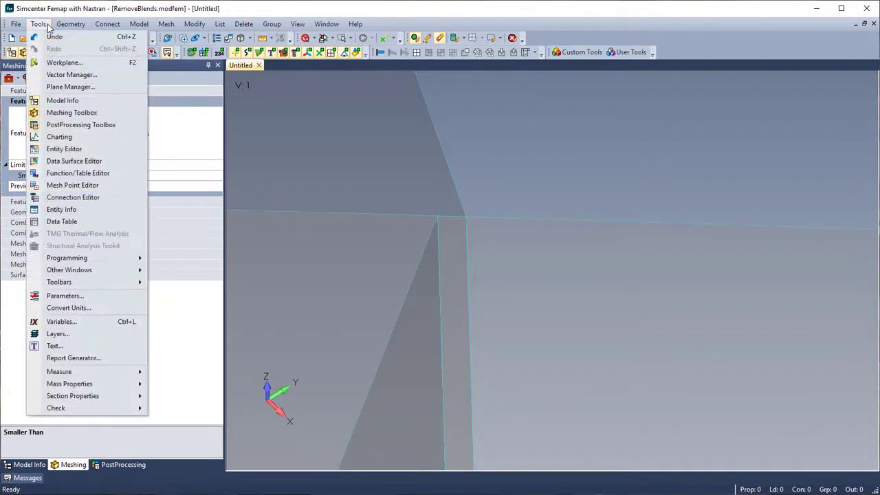
click(53, 36)
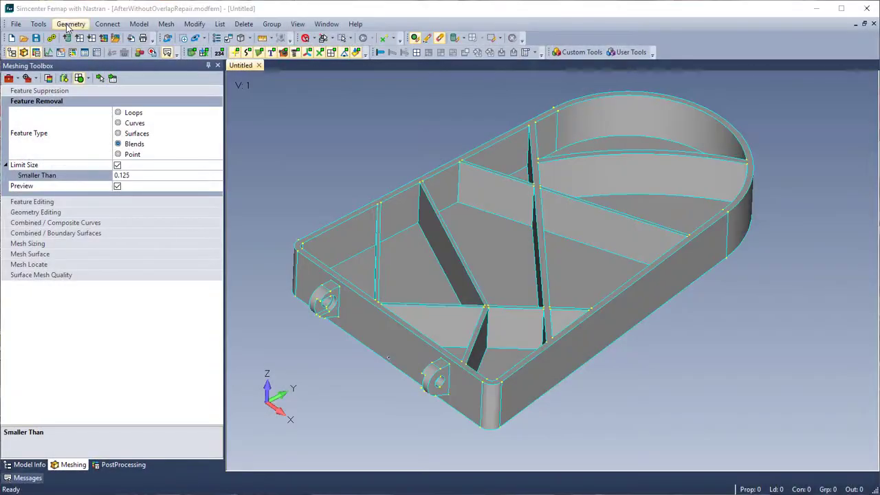
Step: Generate automatic midsurfaces from all surfaces of the solid with a target thickness of 0.25 and Overlap Repair enabled
click(70, 25)
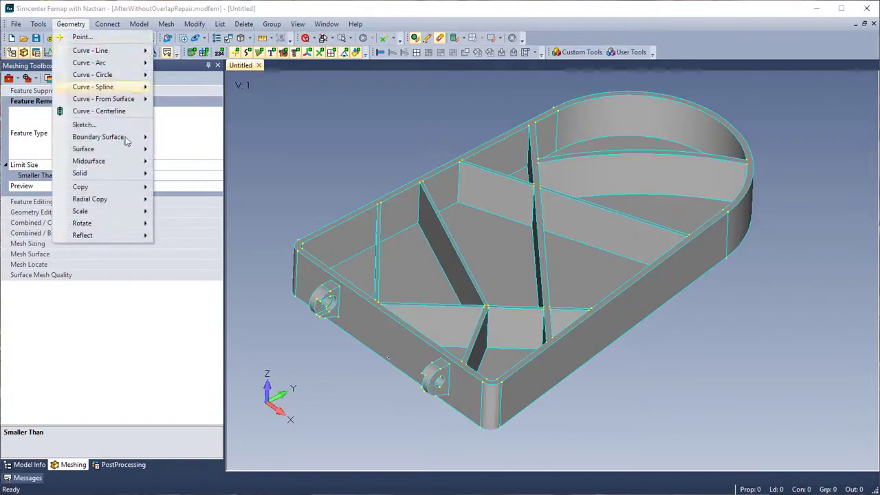
mouse_move(143, 164)
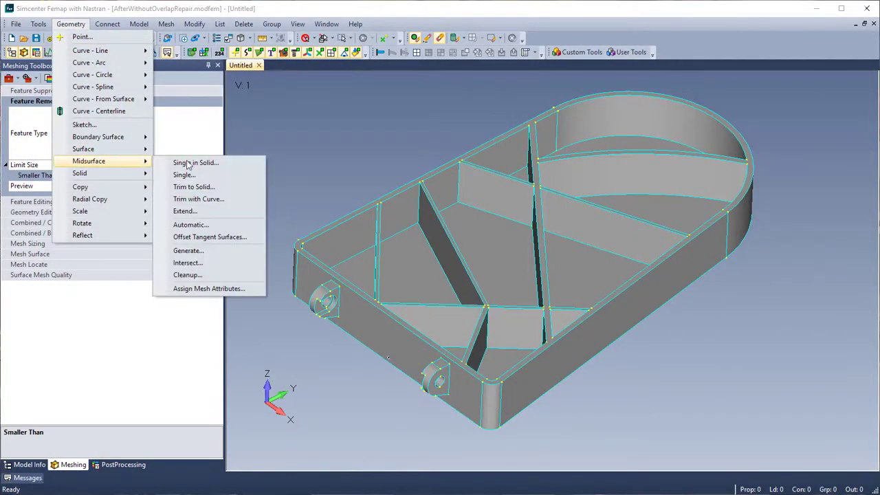
click(229, 227)
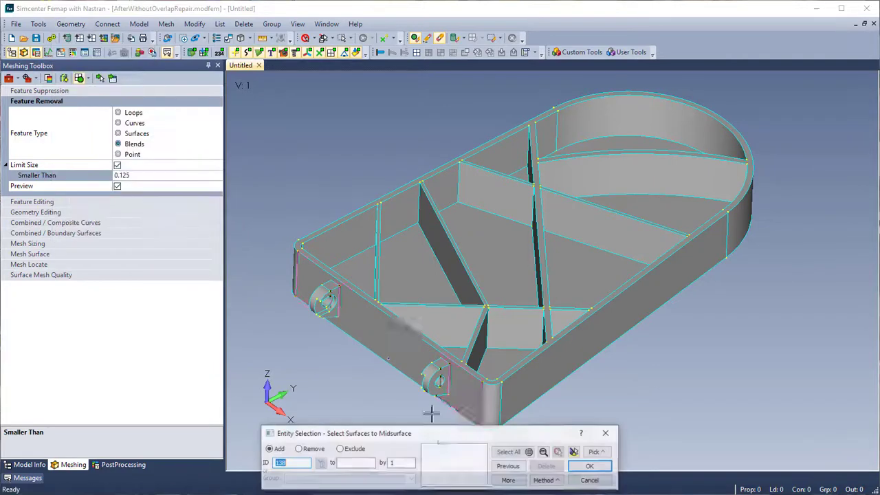
click(509, 452)
click(589, 467)
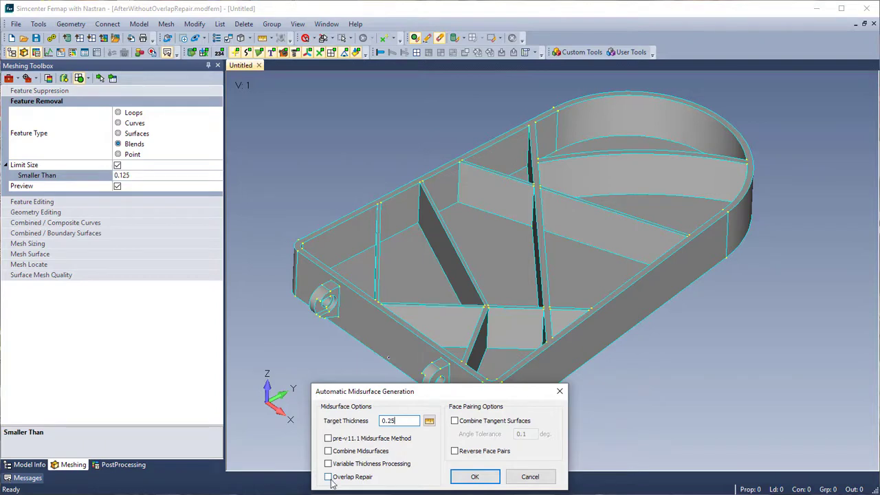
click(464, 477)
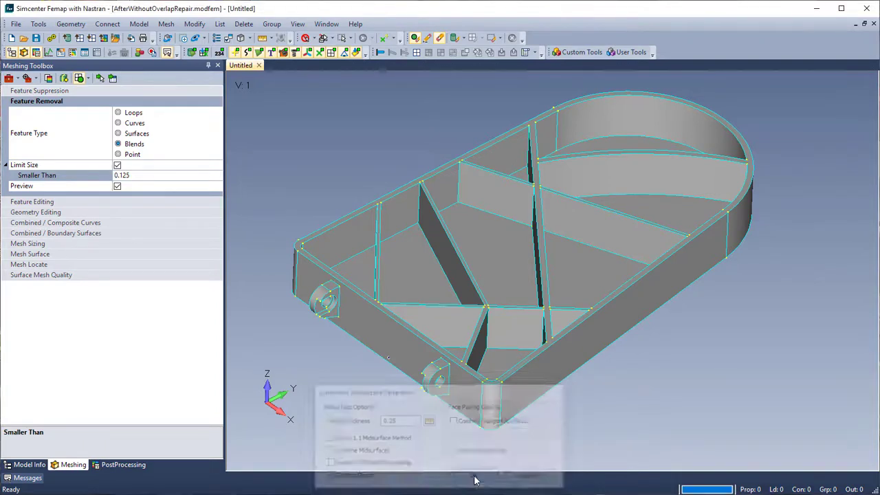
Step: Erase the original solid from the display, keeping the overlap-repaired midsurfaces in view
click(454, 39)
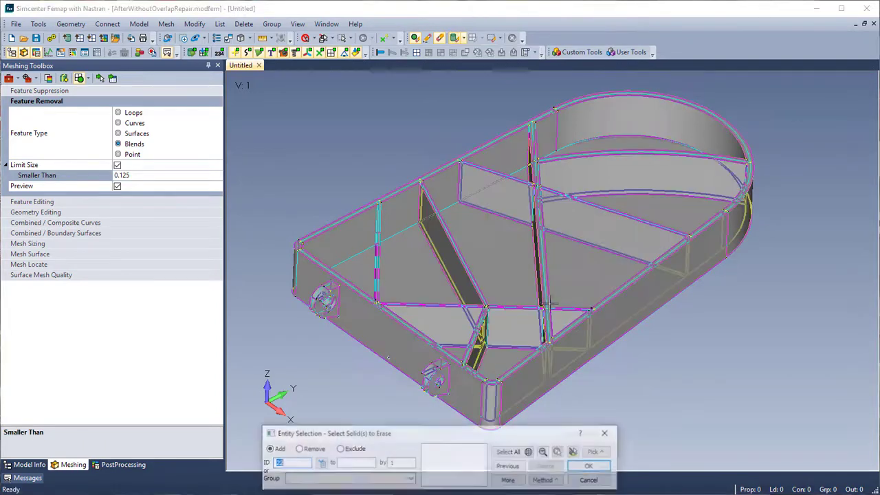
click(522, 375)
key(Return)
Step: Highlight the repaired midsurface 225 at the diagonal rib junction with transparent yellow surface highlighting
scroll(512, 325, up, 10)
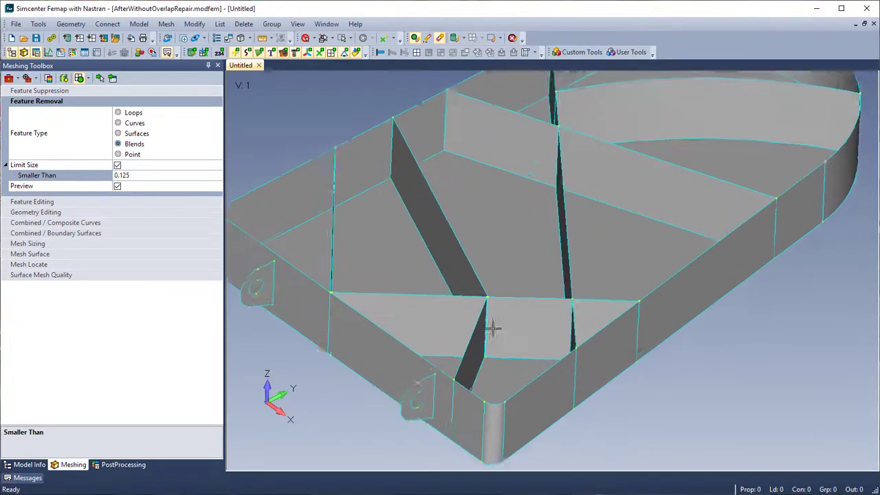
middle_drag(481, 281, 522, 172)
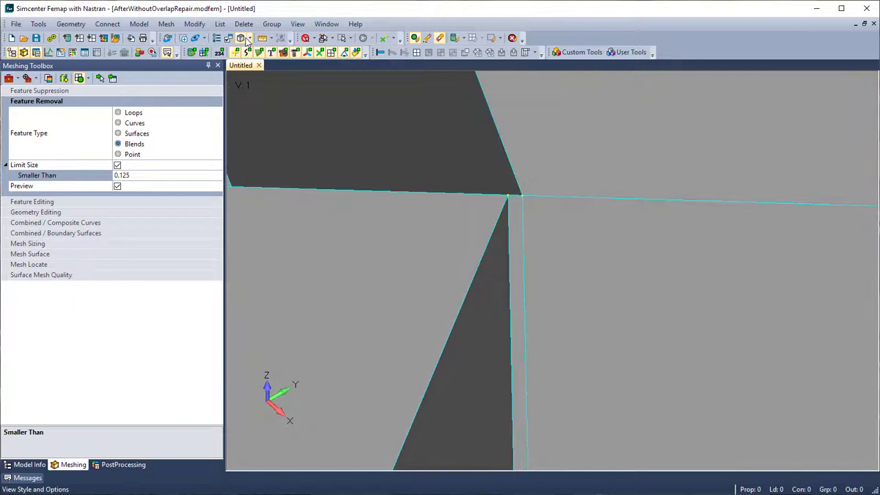
click(326, 23)
click(352, 150)
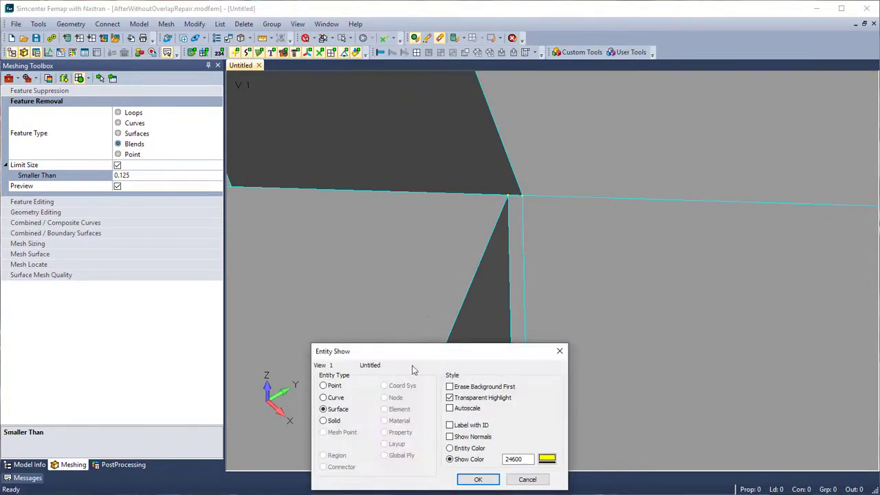
click(478, 480)
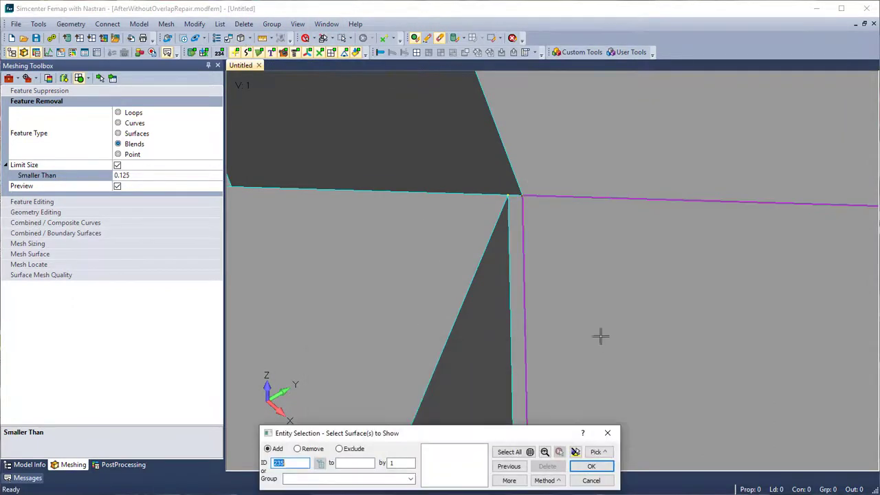
click(481, 203)
click(576, 452)
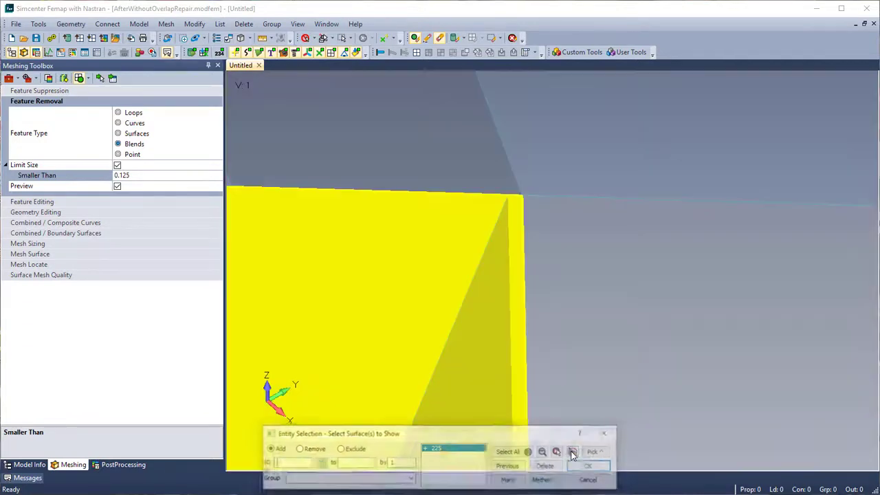
Step: Switch the highlight to the adjoining repaired midsurface 229 to compare their shared edge, and clear the selection
click(547, 466)
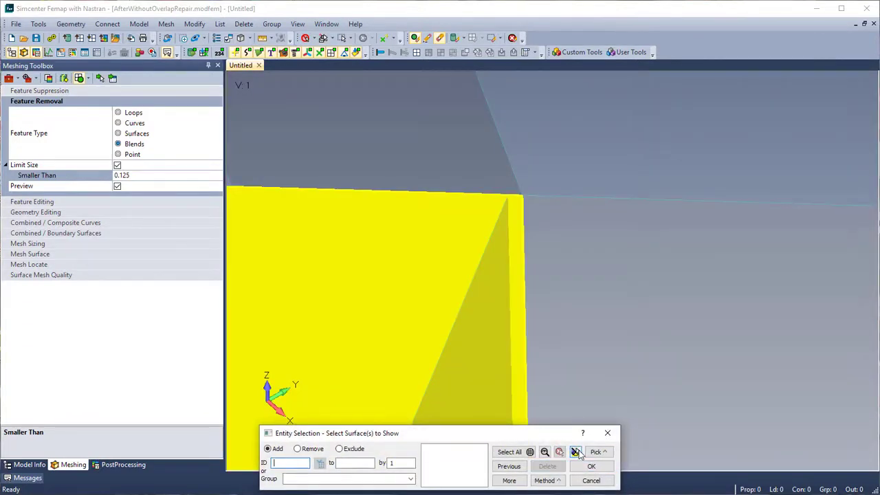
click(596, 245)
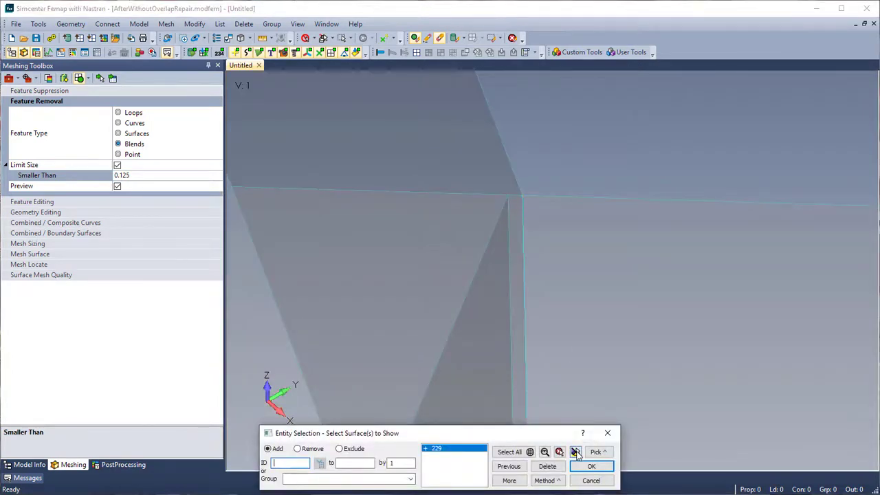
click(576, 452)
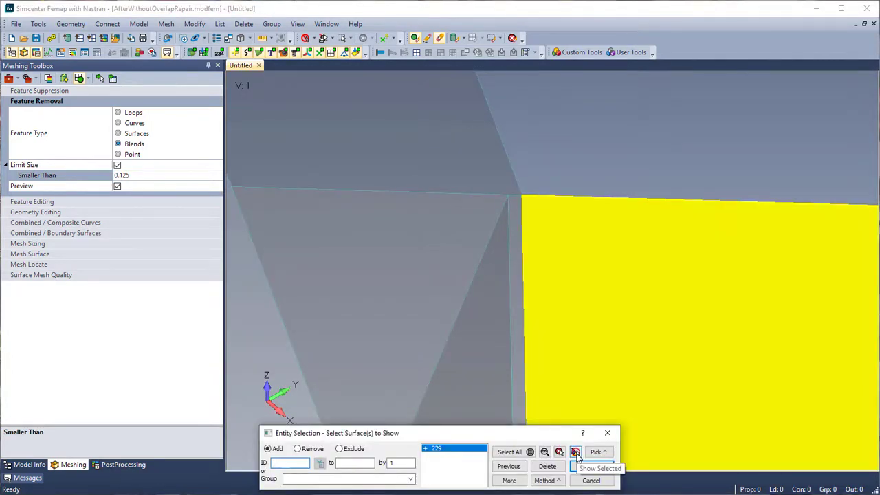
click(559, 467)
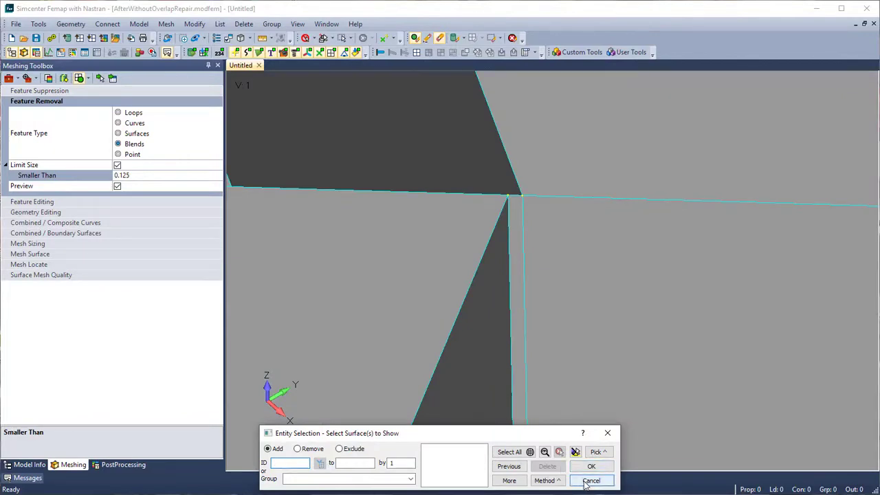
Step: Leave the surface highlighting selection without choosing another surface
click(590, 480)
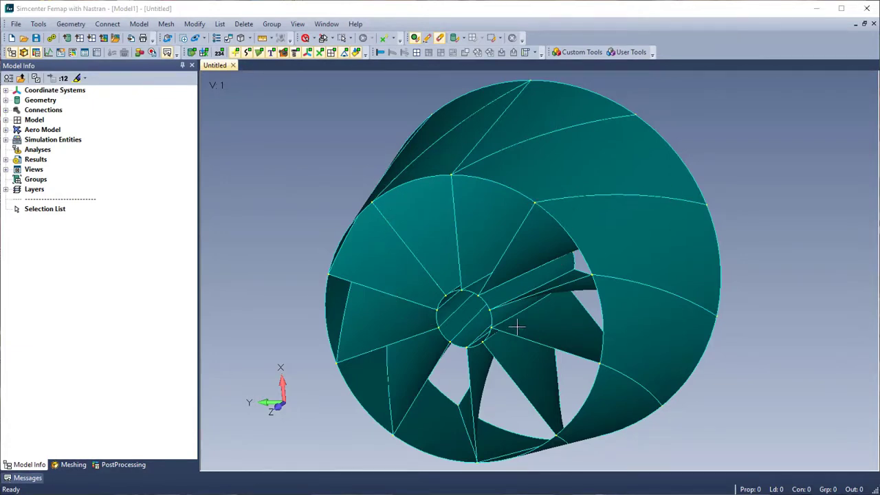
Step: Display only geometry items 1 and 2 to examine the outer shell and central hub, and show all geometry again
click(5, 100)
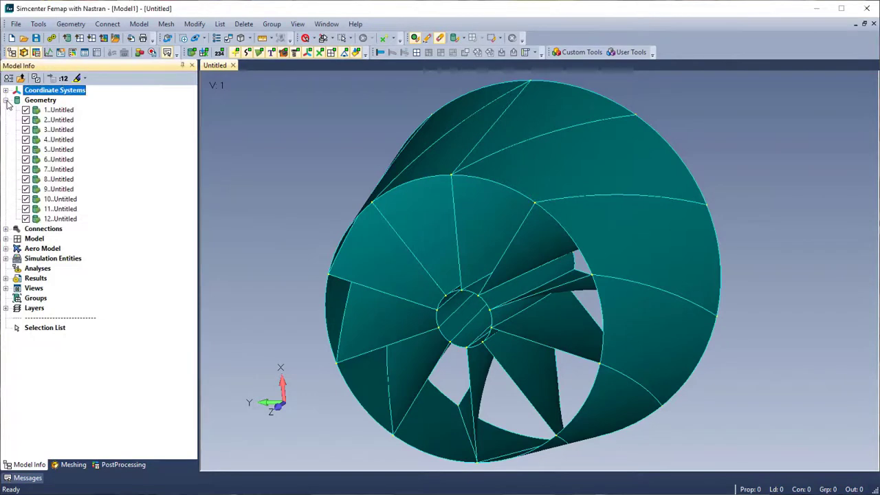
click(58, 111)
shift+click(57, 130)
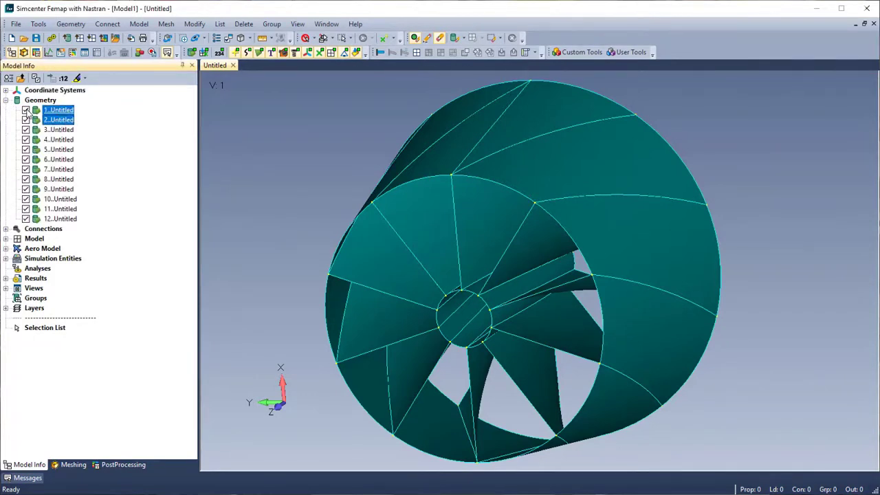
right_click(28, 111)
click(111, 118)
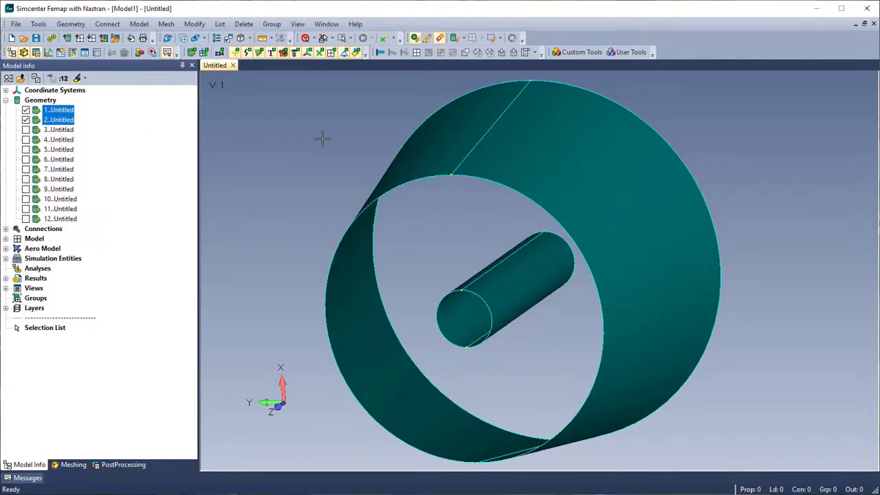
mouse_move(576, 187)
middle_down()
mouse_move(511, 192)
mouse_move(654, 190)
mouse_move(561, 202)
mouse_move(564, 189)
middle_up()
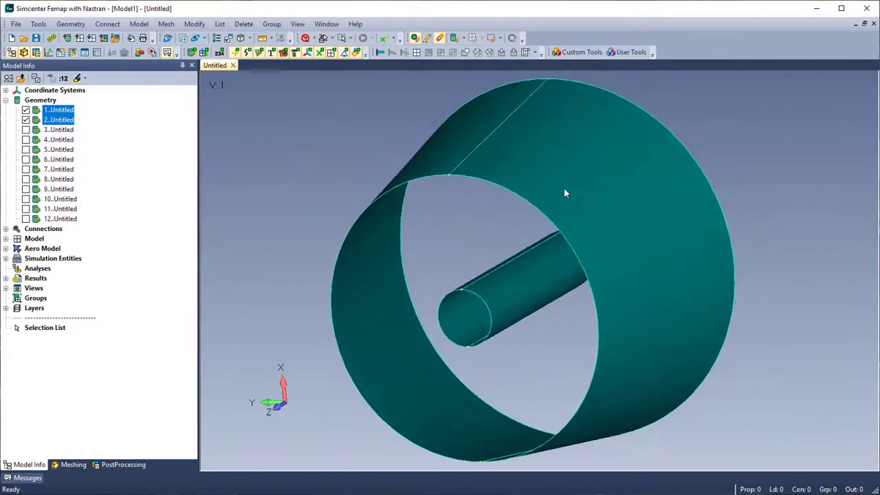
right_click(25, 111)
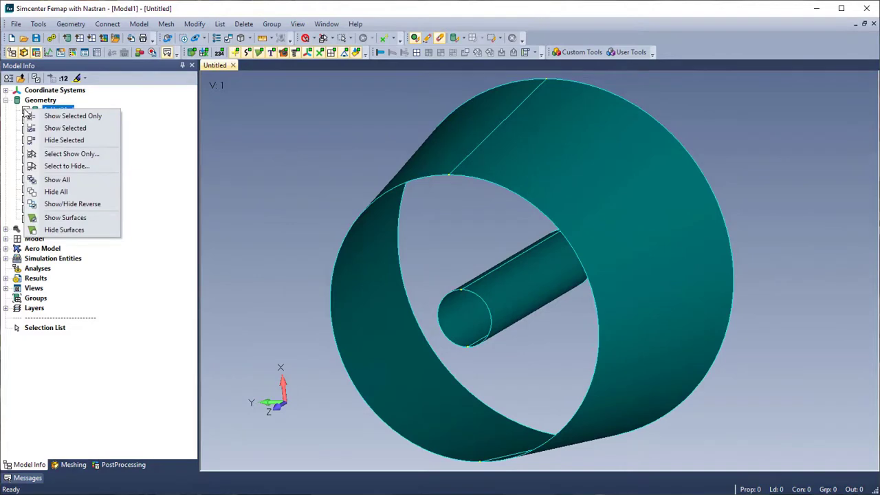
click(91, 181)
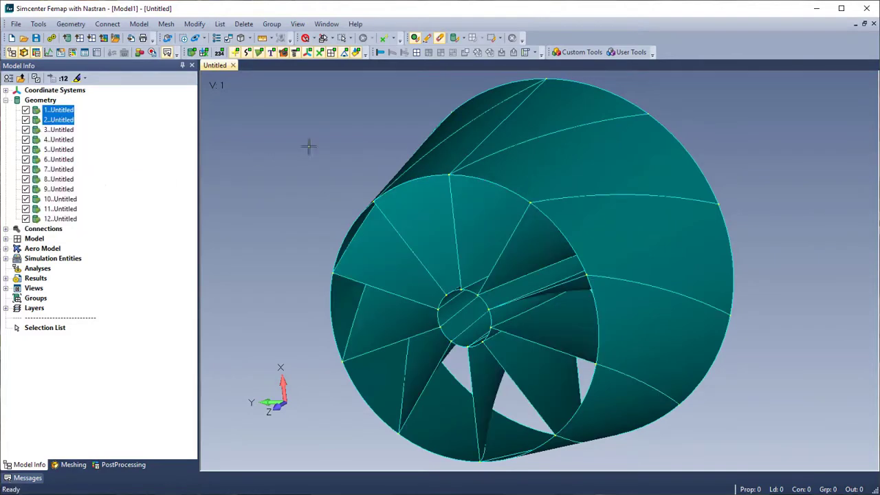
Step: Automatically intersect all surfaces of the shell, hub and blades with the Midsurface Intersect command
click(81, 25)
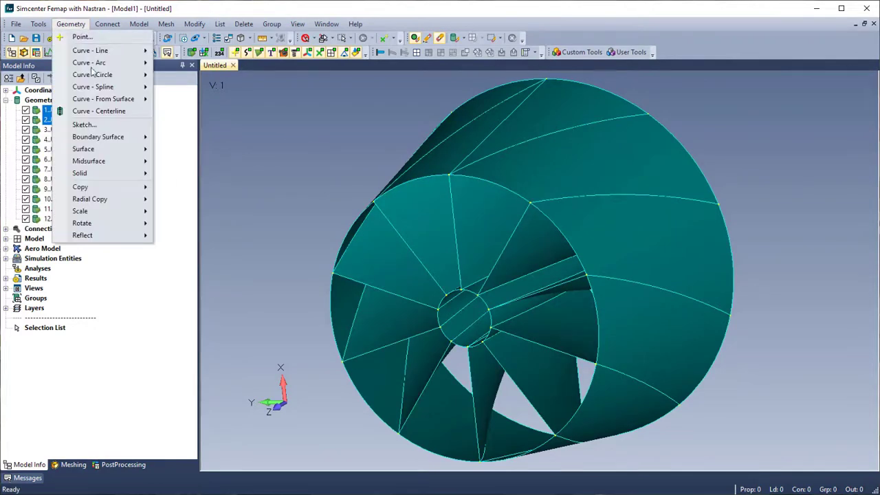
mouse_move(146, 165)
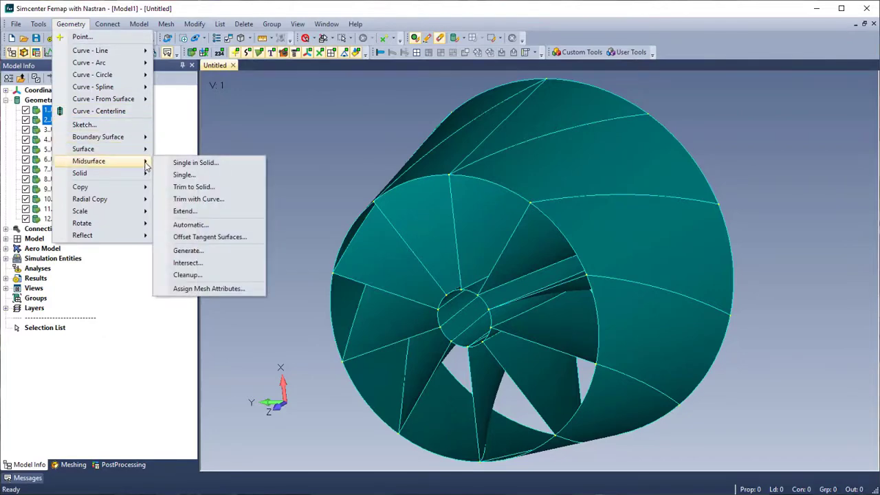
click(196, 263)
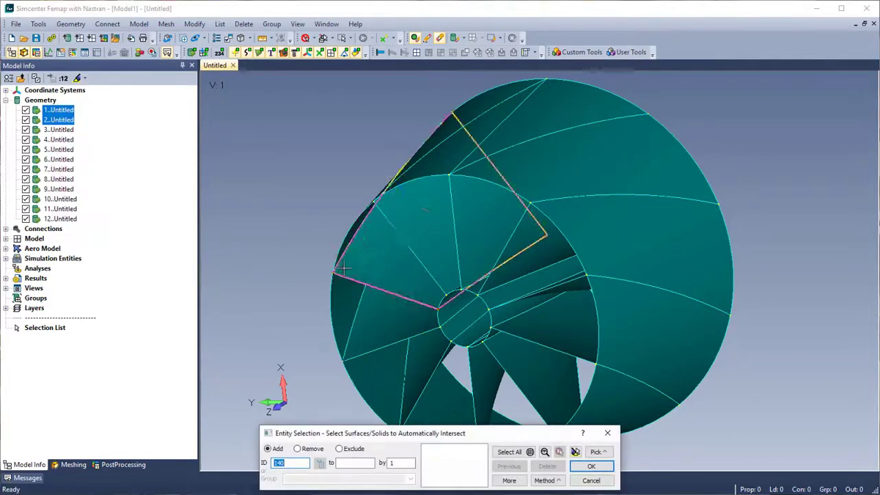
click(532, 454)
click(590, 468)
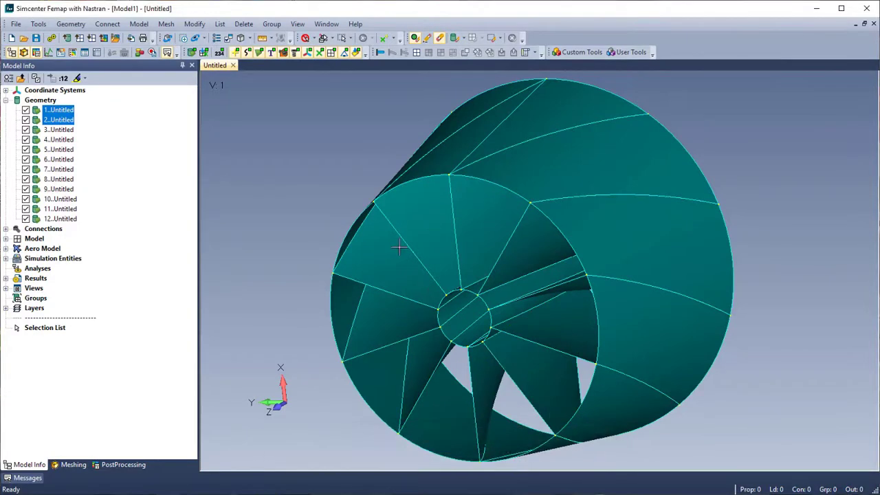
Step: Isolate the intersected outer shell and hub to check the curves imprinted by the blades, and restore the full display
right_click(32, 115)
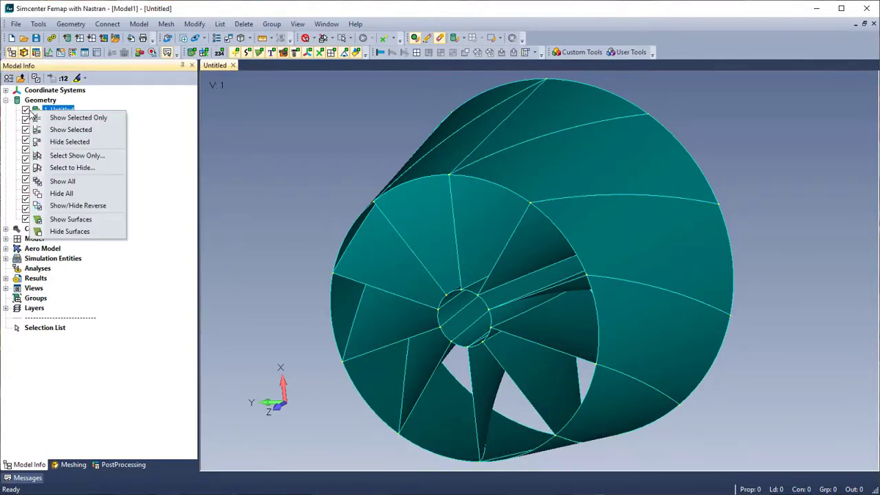
click(115, 123)
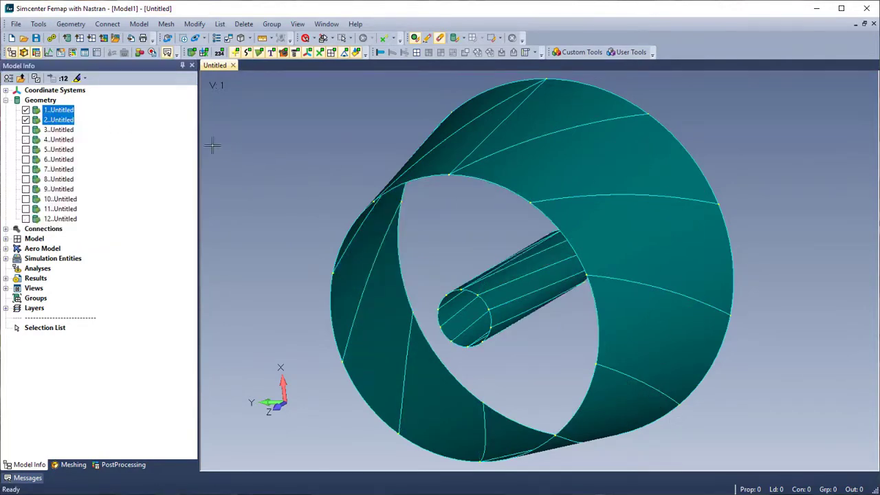
right_click(30, 113)
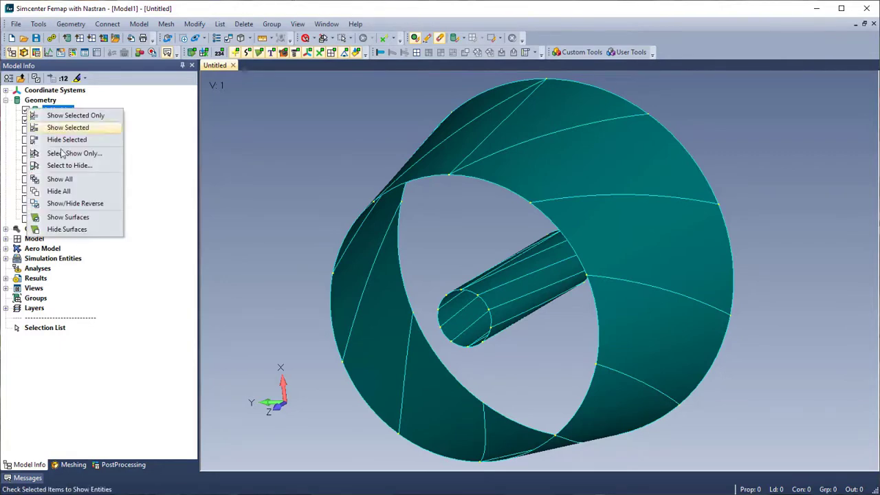
click(68, 176)
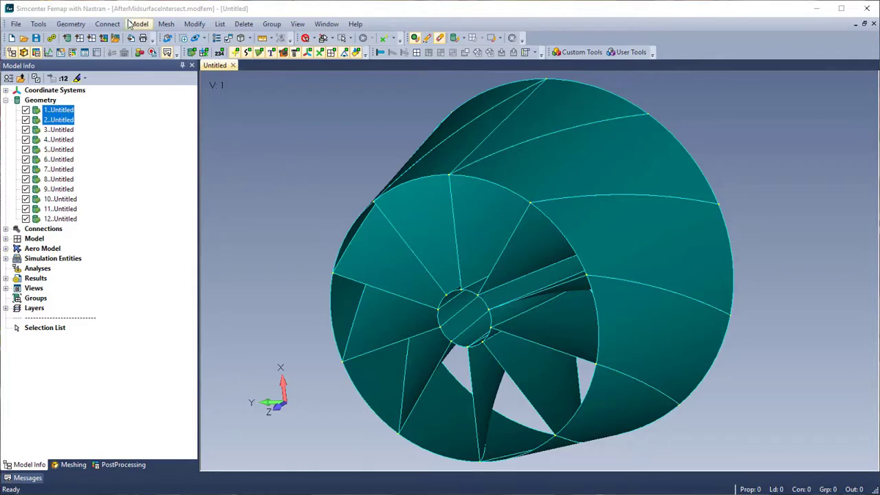
Step: Detect glued connections between all solids automatically, enabling Edge - Edge alongside Face - Face and using a 0.00118845 tolerance
click(107, 24)
click(156, 40)
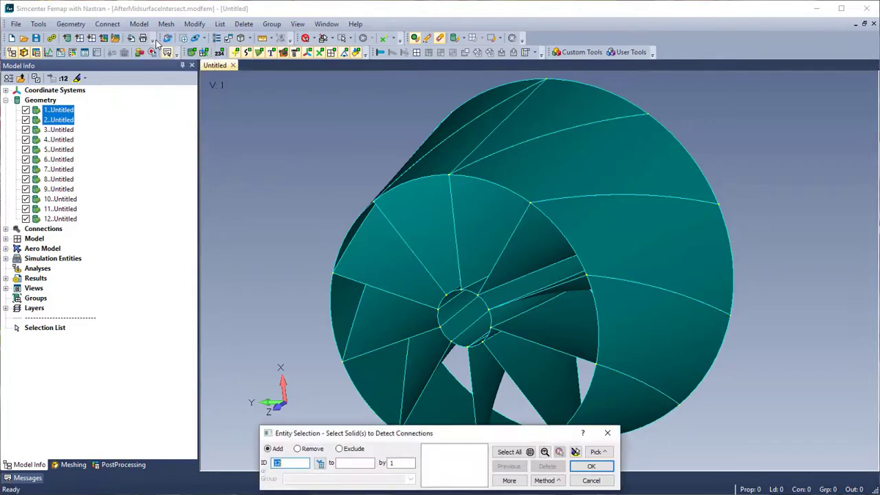
click(531, 453)
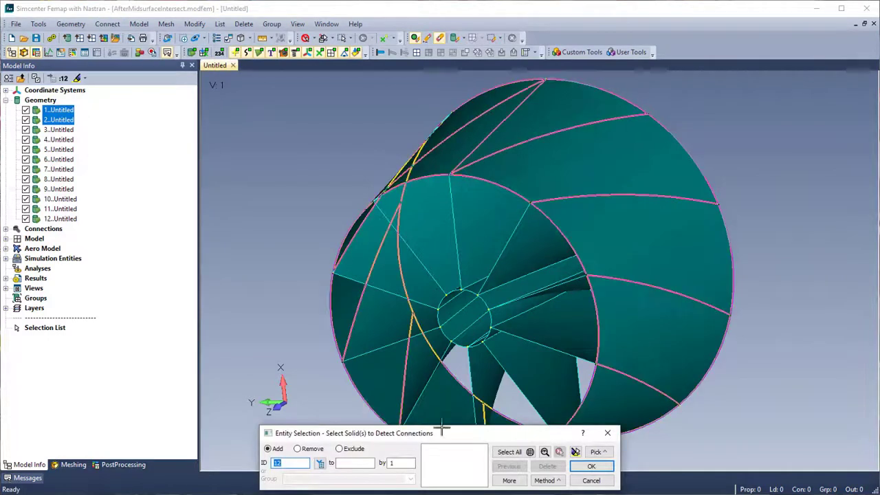
click(592, 466)
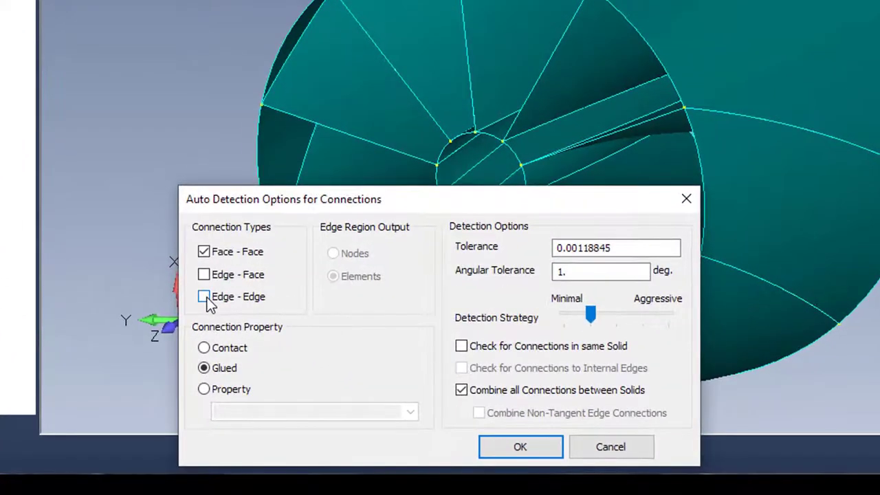
click(205, 298)
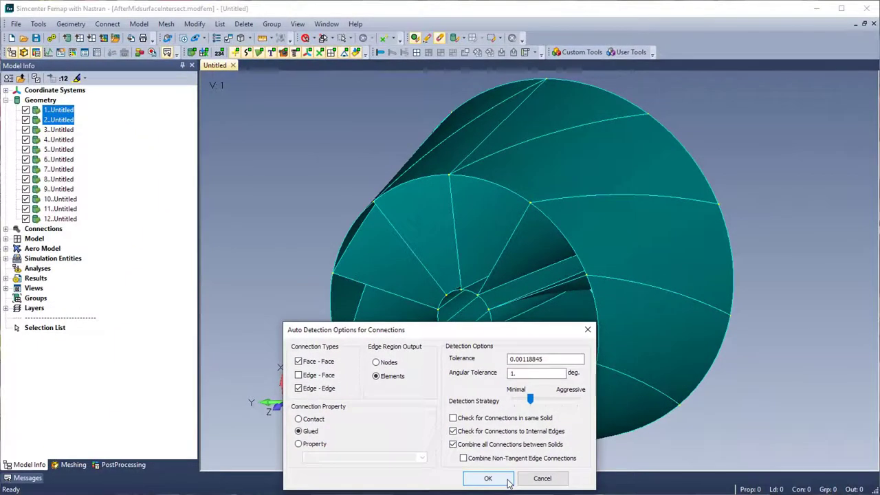
click(520, 447)
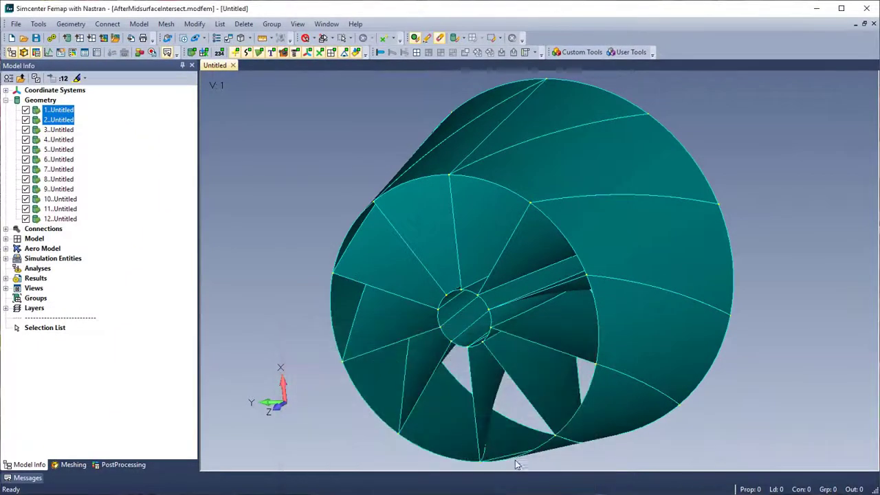
key(Return)
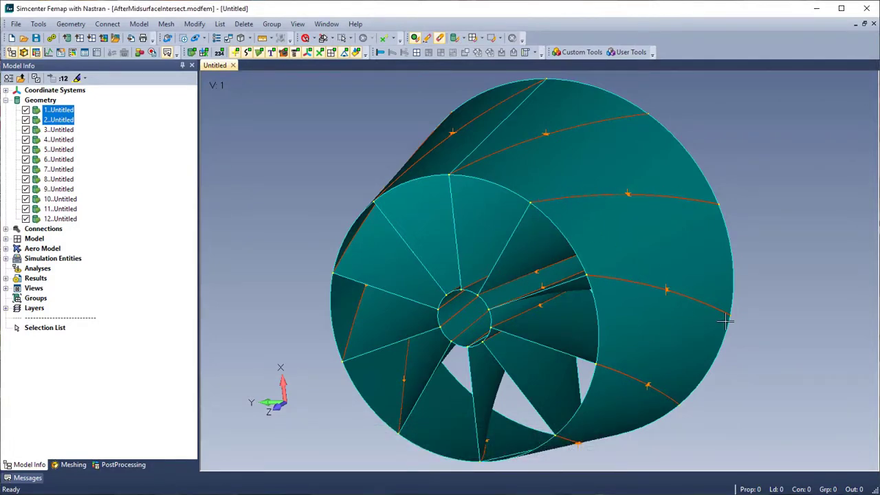
Step: Highlight connection regions 1 through 6 one after another to examine which edges they cover
click(6, 229)
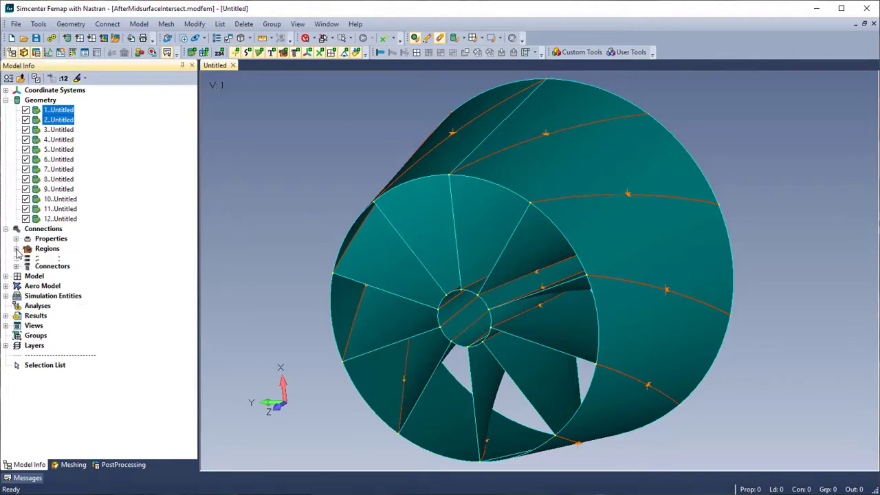
click(16, 248)
click(70, 100)
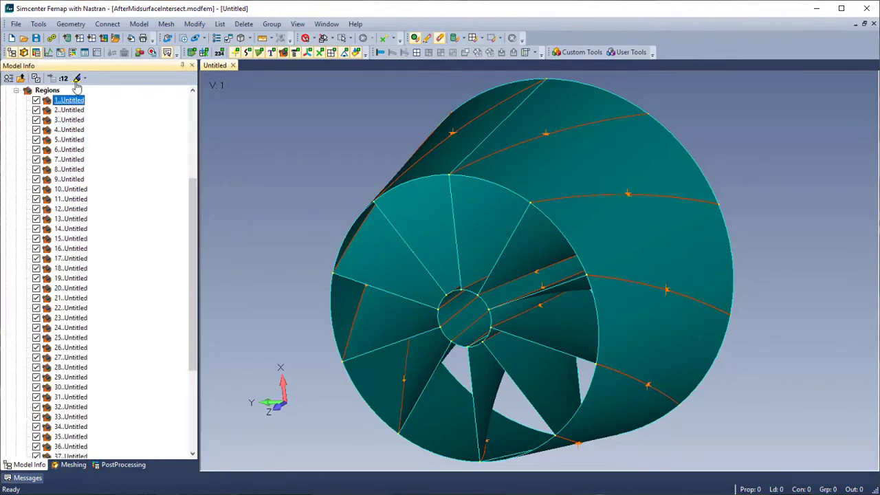
click(77, 78)
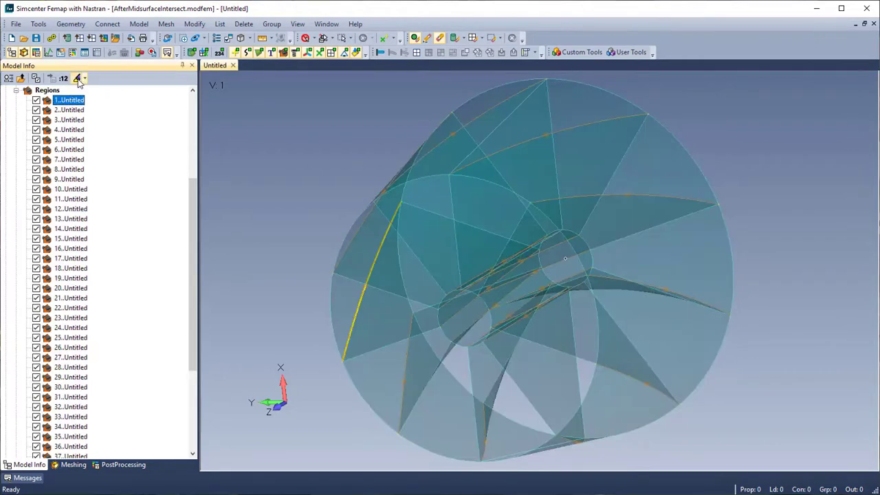
click(69, 110)
click(70, 119)
click(69, 129)
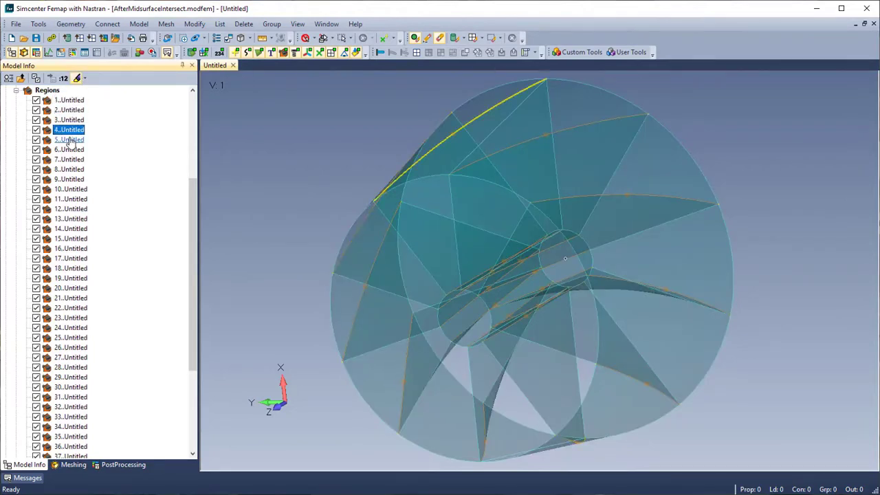
click(69, 139)
click(70, 154)
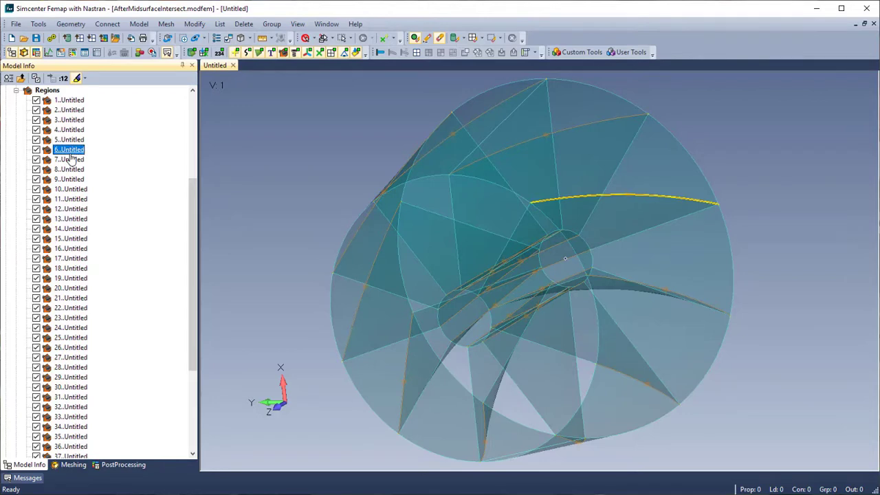
Step: Open connection region 6 for editing to examine its curve definition, and close it without changes
right_click(70, 151)
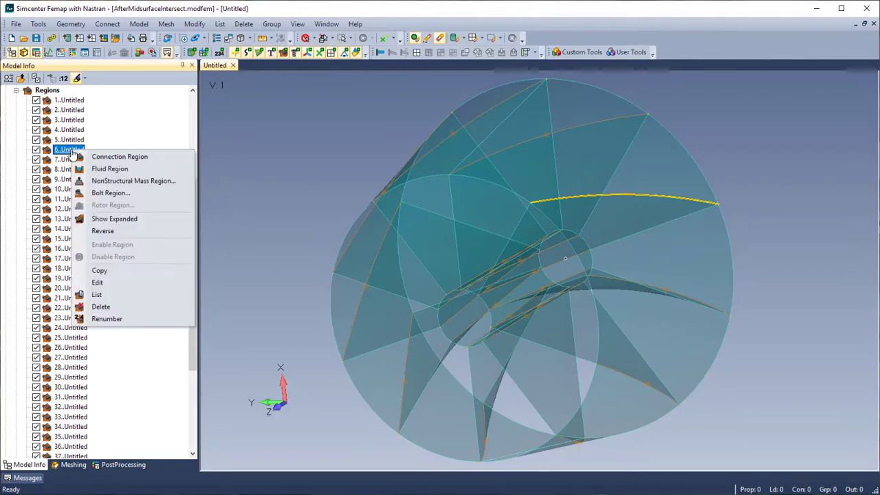
click(117, 282)
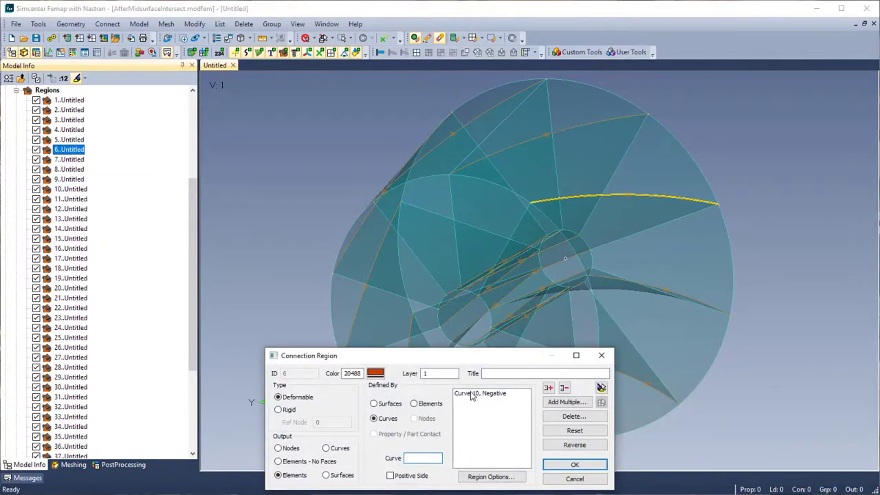
click(602, 355)
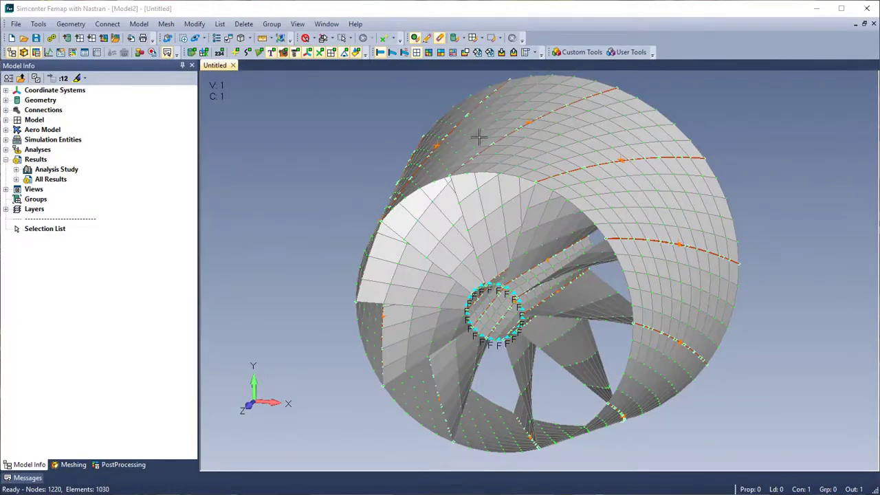
Step: Inspect the mesh along the blade edges of the meshed model, and hide the connection regions
scroll(387, 388, up, 8)
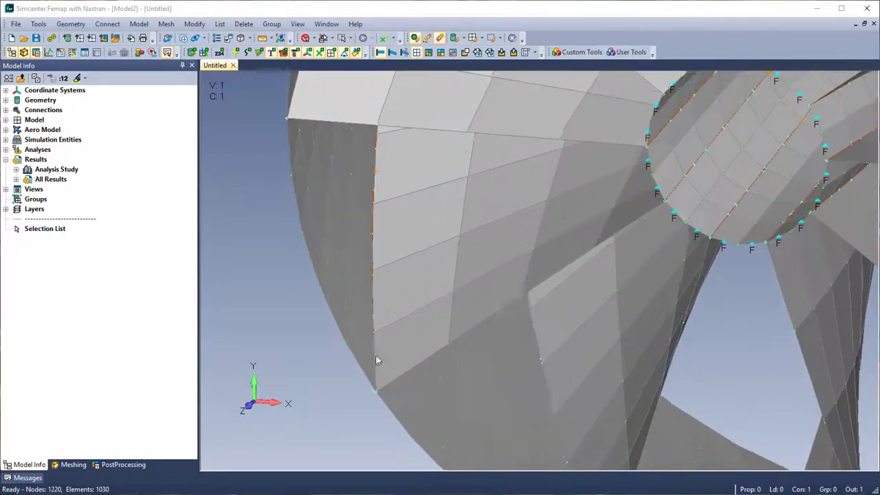
scroll(321, 275, down, 6)
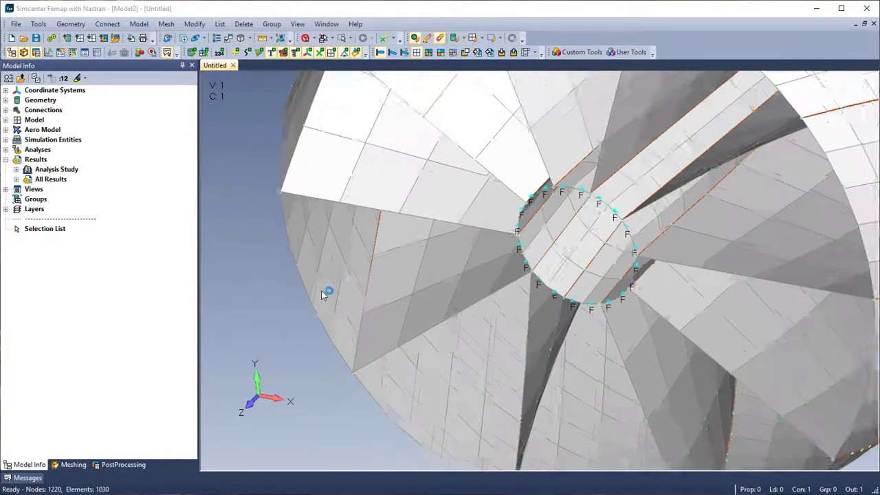
scroll(583, 159, up, 6)
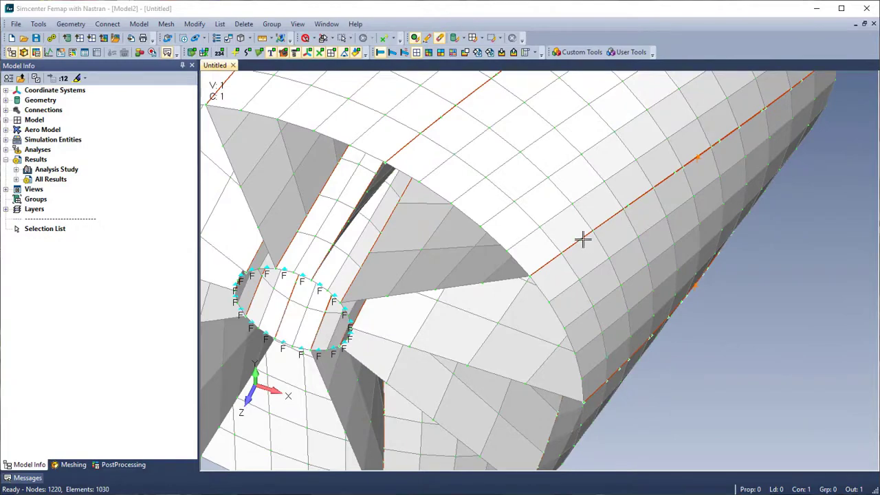
scroll(582, 239, down, 5)
middle_drag(758, 371, 580, 275)
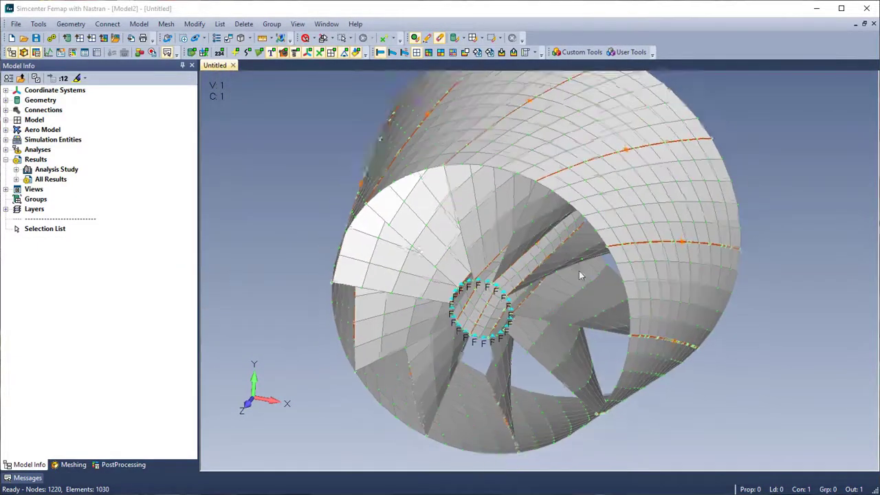
scroll(578, 275, down, 2)
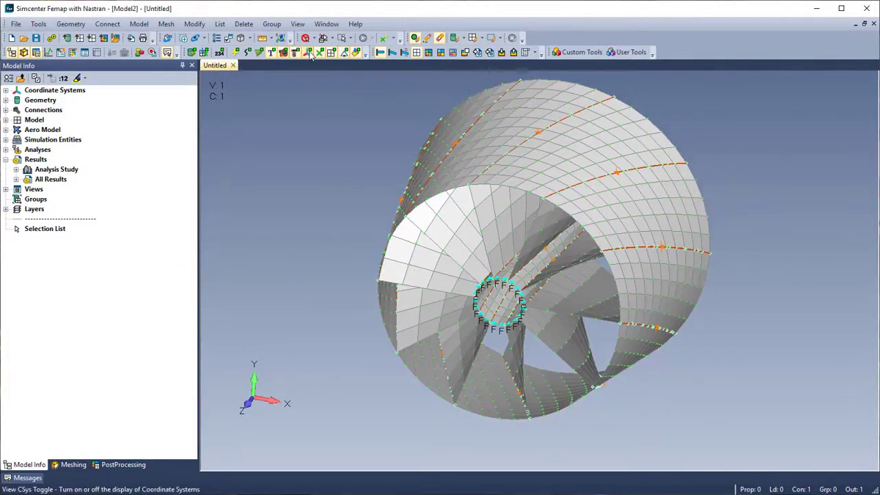
click(284, 55)
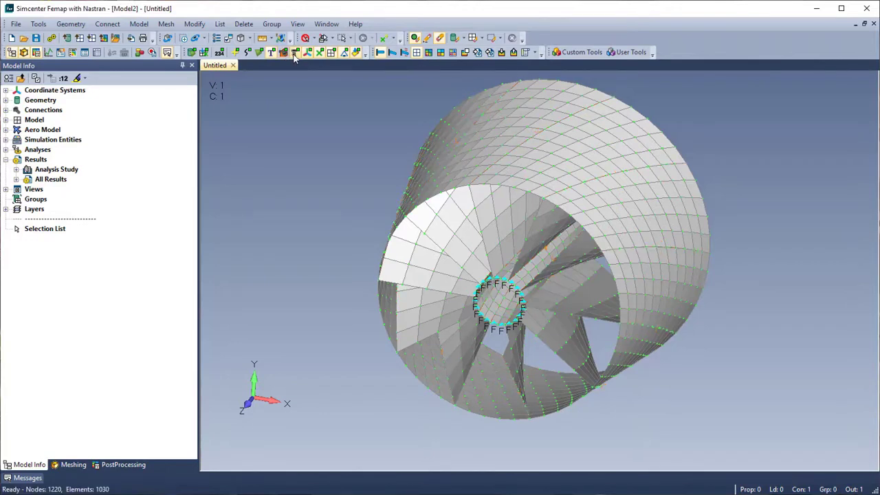
Step: Animate the deformed shape of Mode 1 from the MSC Nastran Modes Analysis Set results
click(16, 170)
double_click(76, 180)
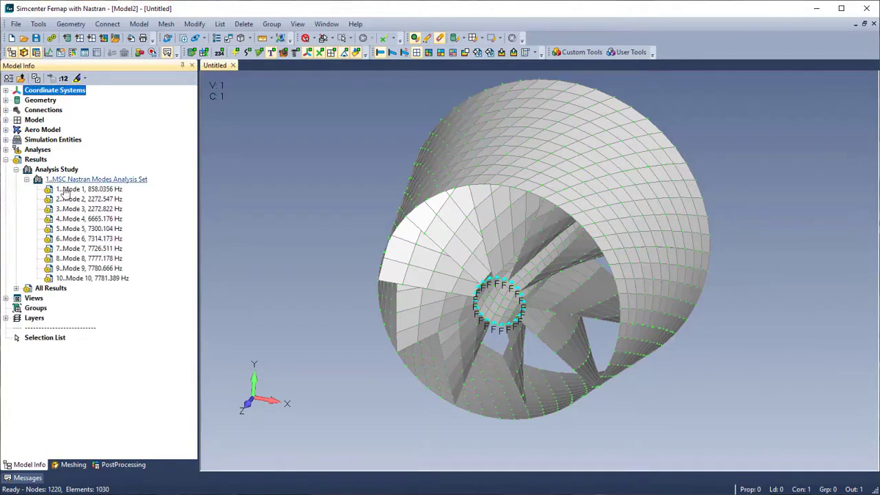
click(89, 191)
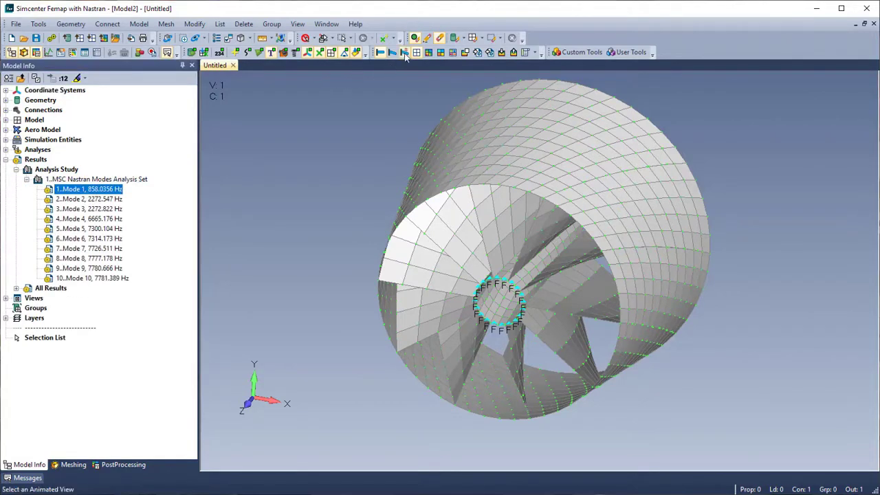
click(404, 52)
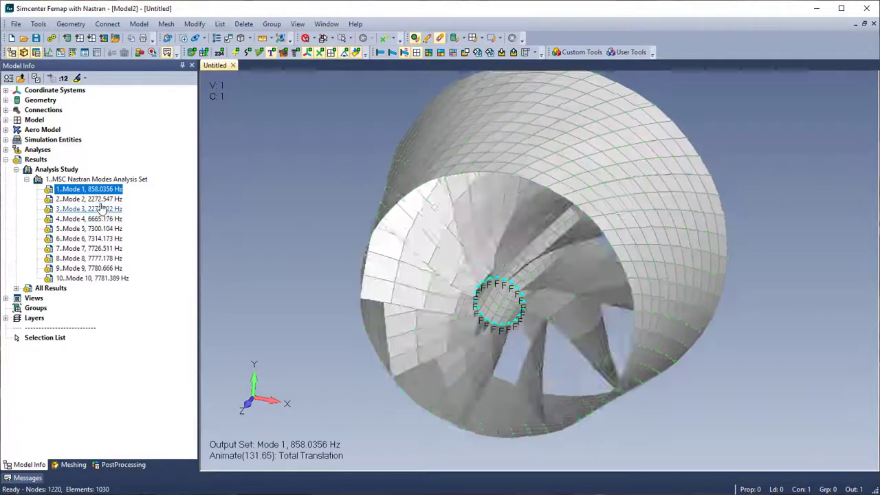
Step: Step the deformation animation through Modes 2, 3, 4 and 5 to examine each mode shape
click(89, 198)
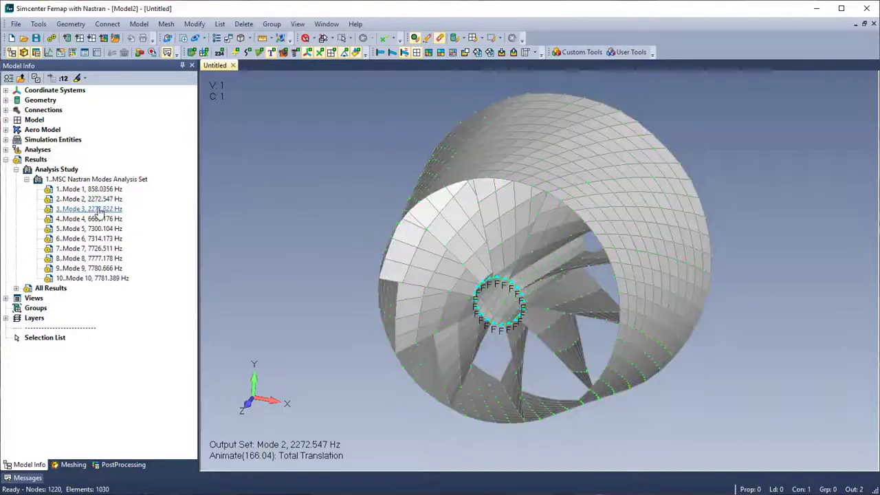
click(96, 209)
click(97, 219)
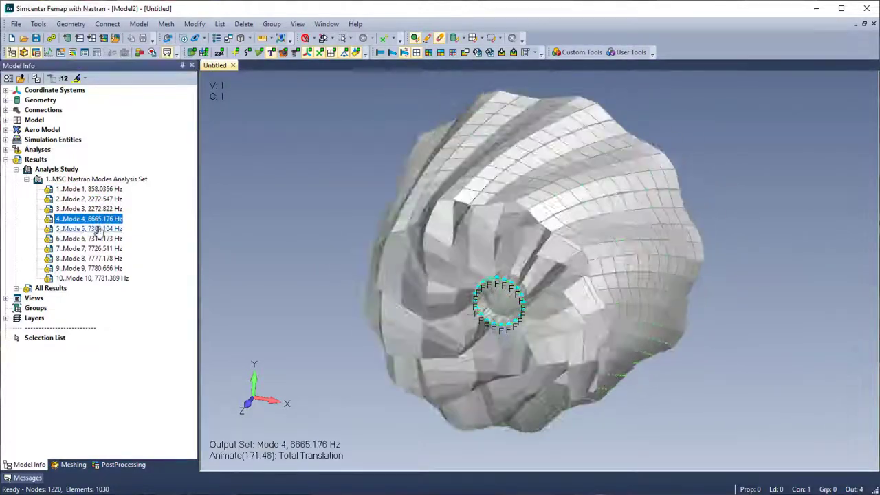
click(96, 228)
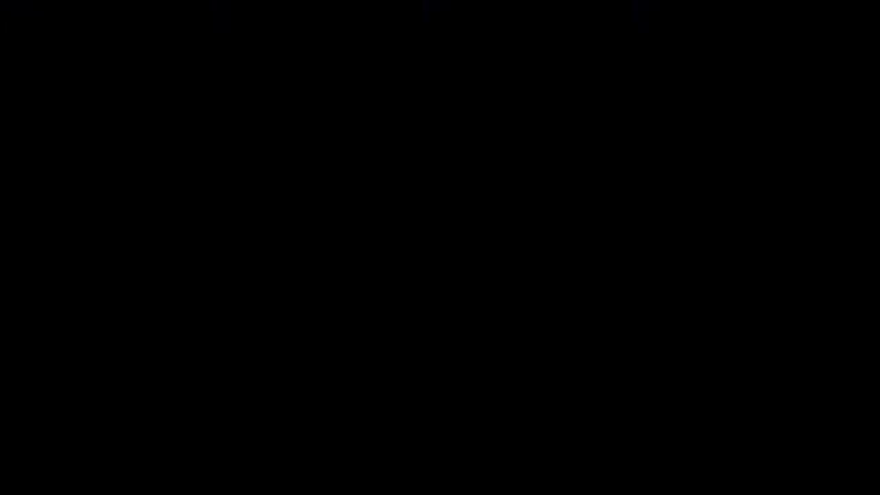
Step: Recolor the property of the tan diagonal tubes below the pressure vessel by matching the color of property 32..Circular Tubes
scroll(576, 459, up, 3)
scroll(576, 459, up, 5)
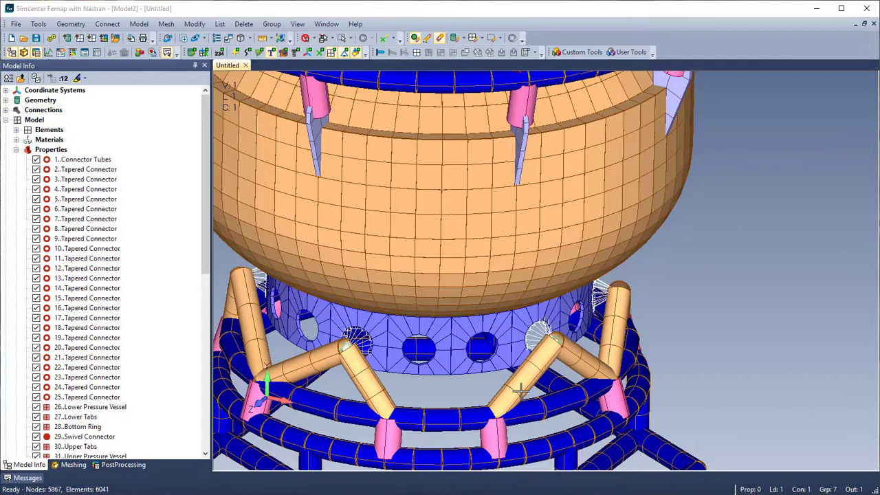
click(195, 24)
mouse_move(257, 229)
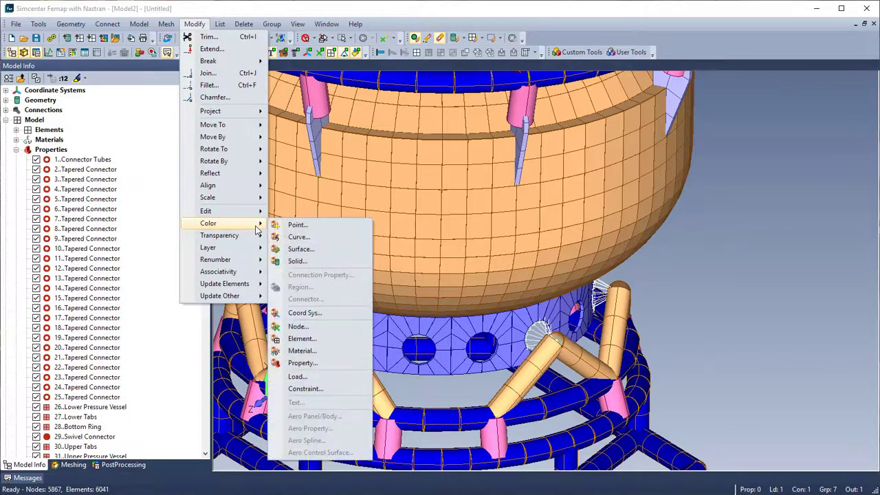
click(340, 365)
click(526, 378)
key(Return)
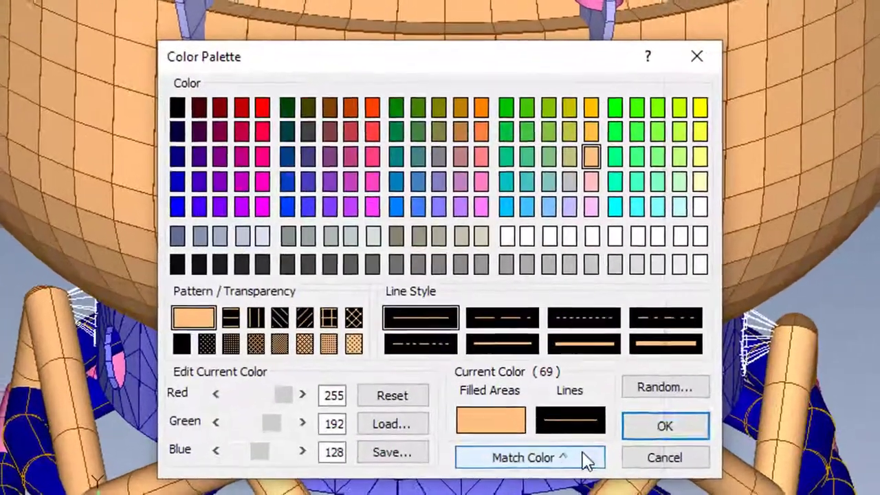
click(516, 360)
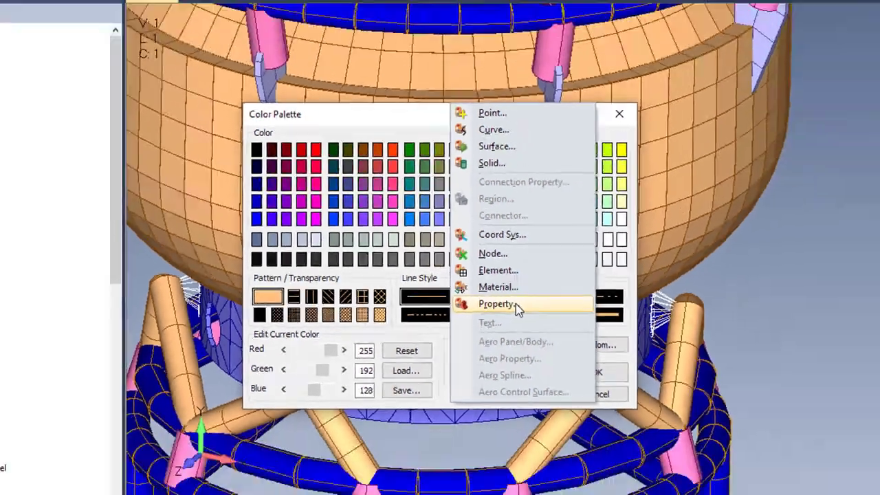
click(549, 328)
click(559, 403)
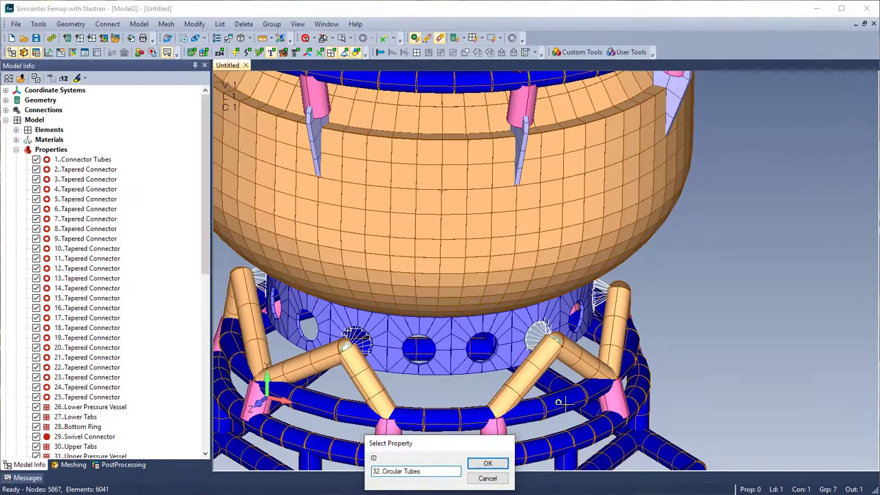
key(Return)
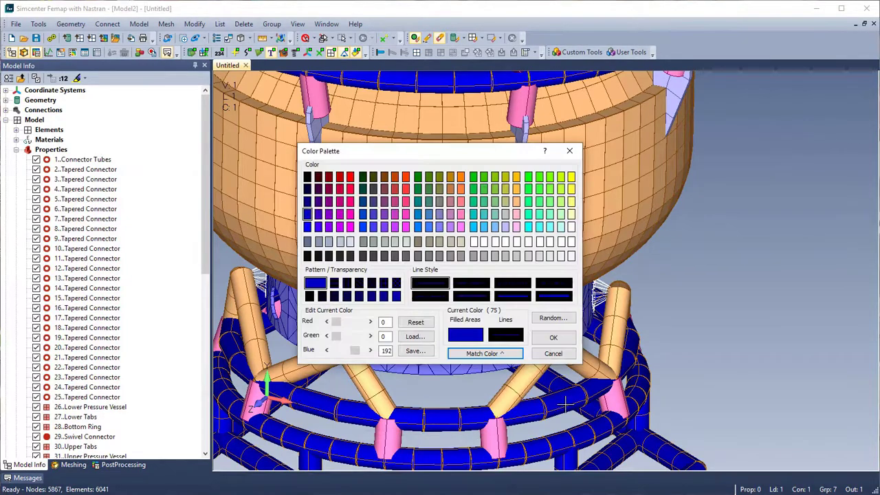
click(554, 337)
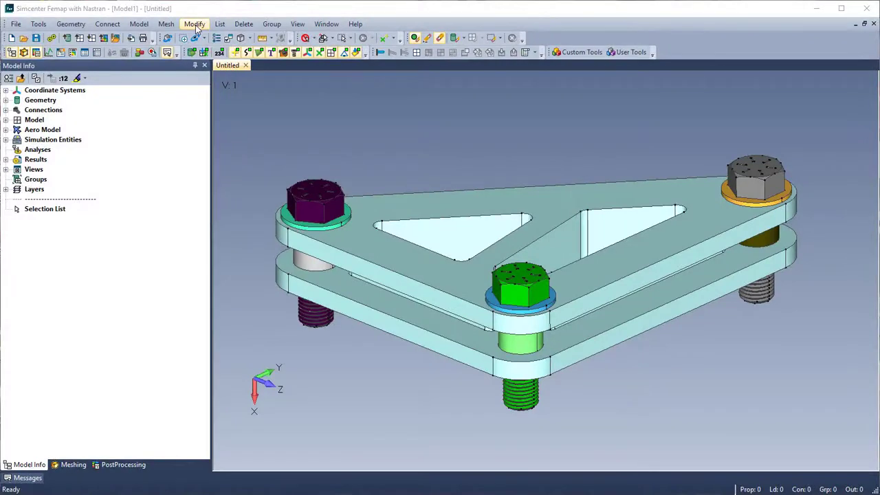
Step: Recolor the spacer solids between the two triangular plates by matching the color of the light grey spacer
click(195, 24)
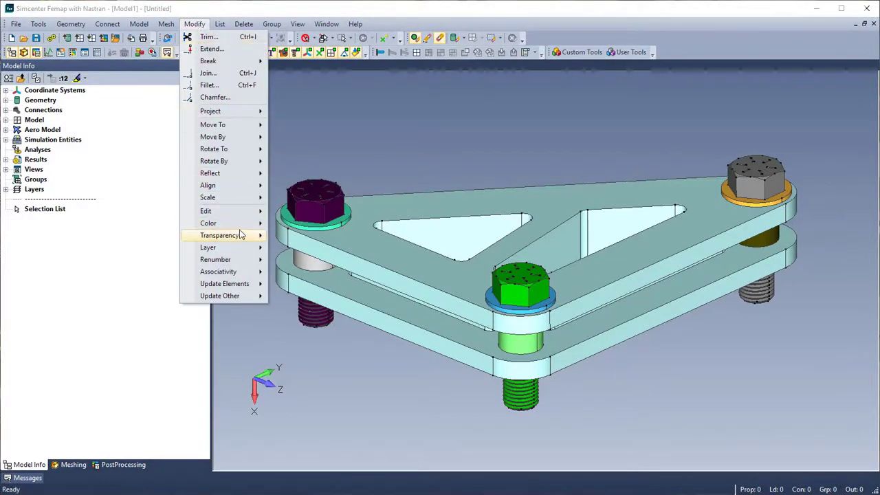
mouse_move(223, 224)
click(320, 261)
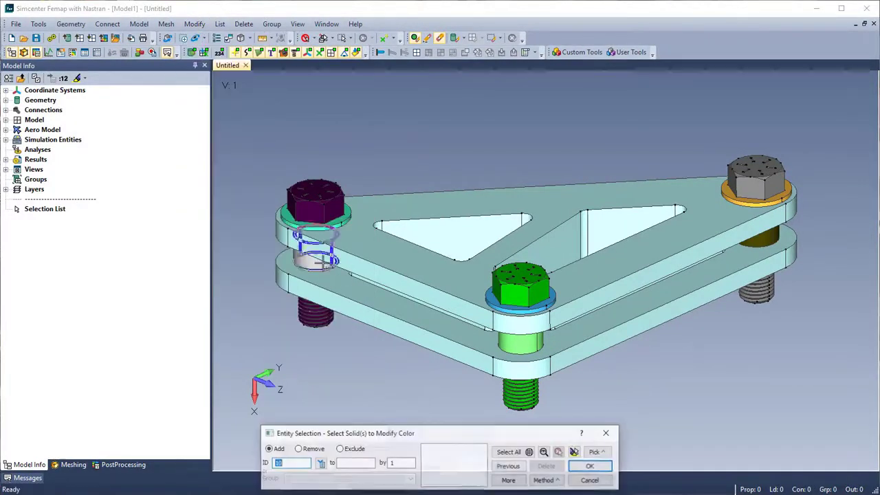
click(537, 344)
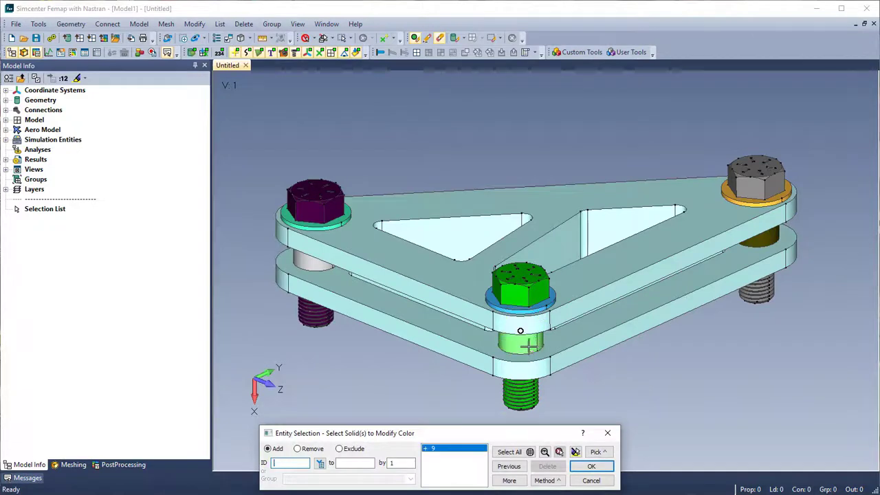
click(769, 242)
click(591, 467)
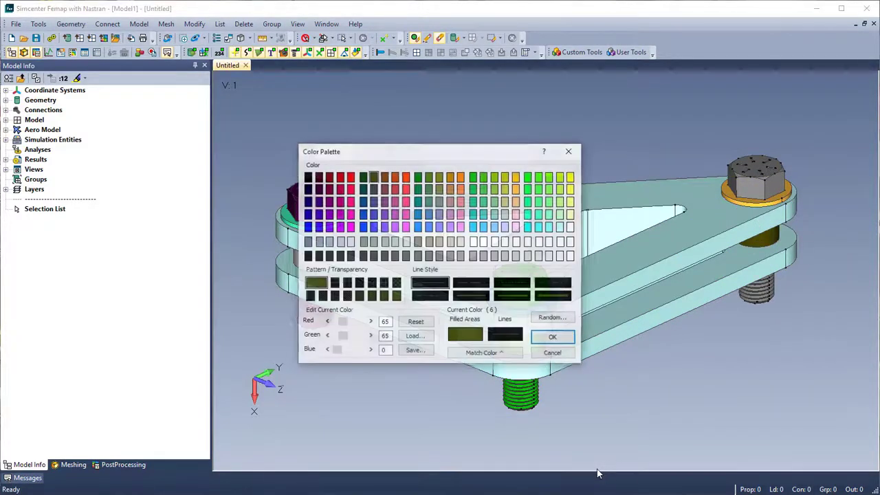
click(517, 355)
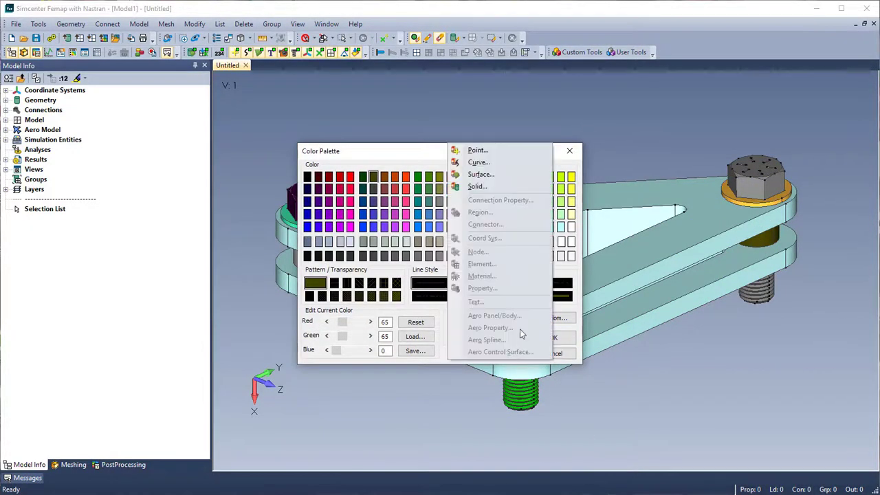
click(481, 188)
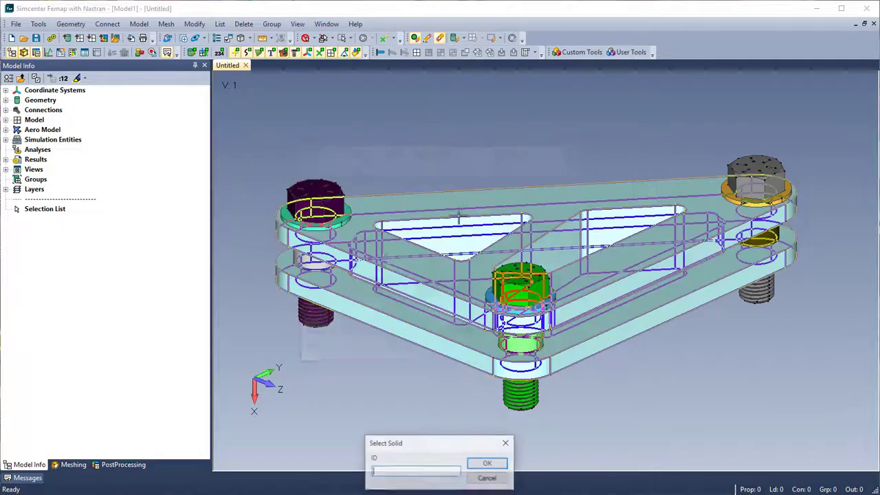
click(313, 260)
click(505, 466)
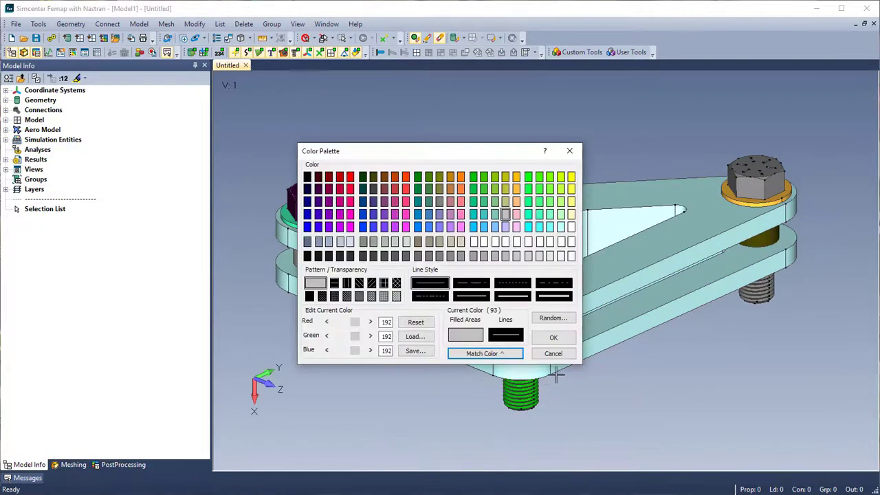
click(554, 338)
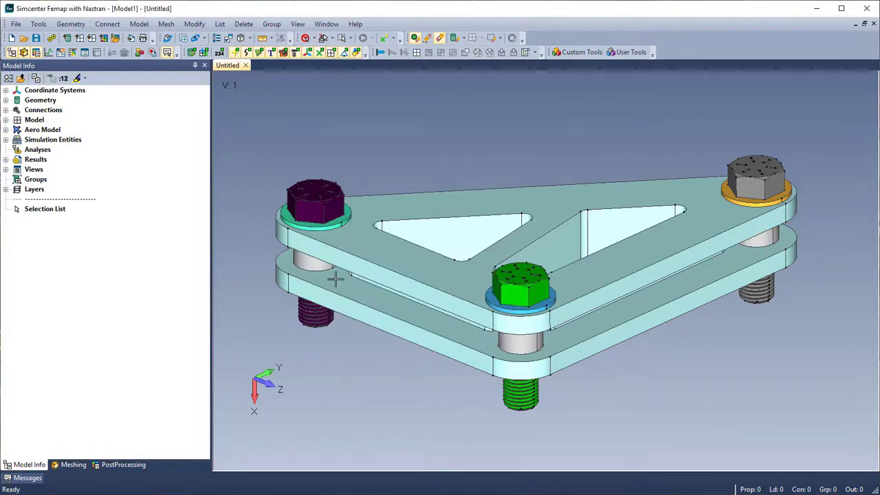
Step: Repeat the solid color modification for the washers under the bolt heads, matching the color of the orange washer
right_click(397, 183)
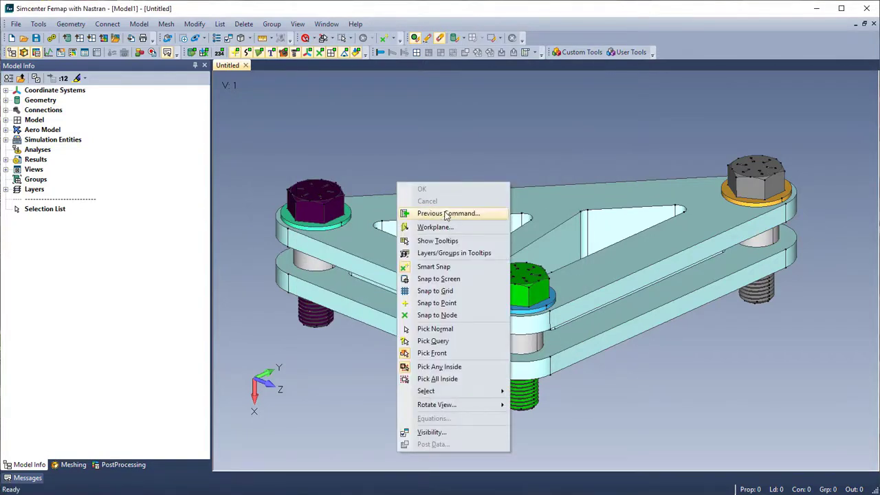
click(445, 214)
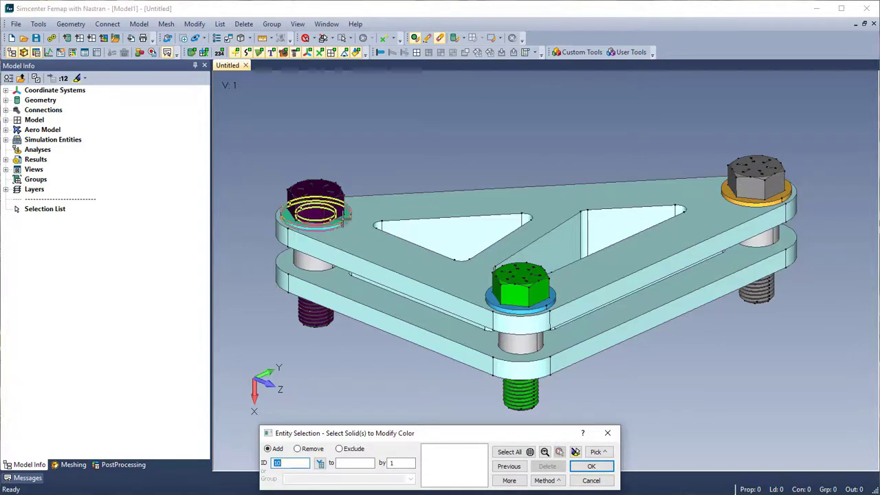
click(316, 213)
key(Return)
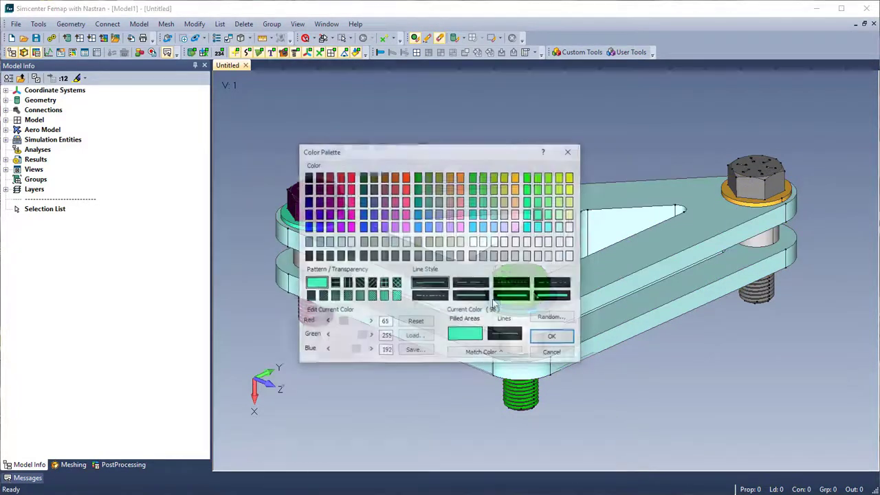
click(509, 355)
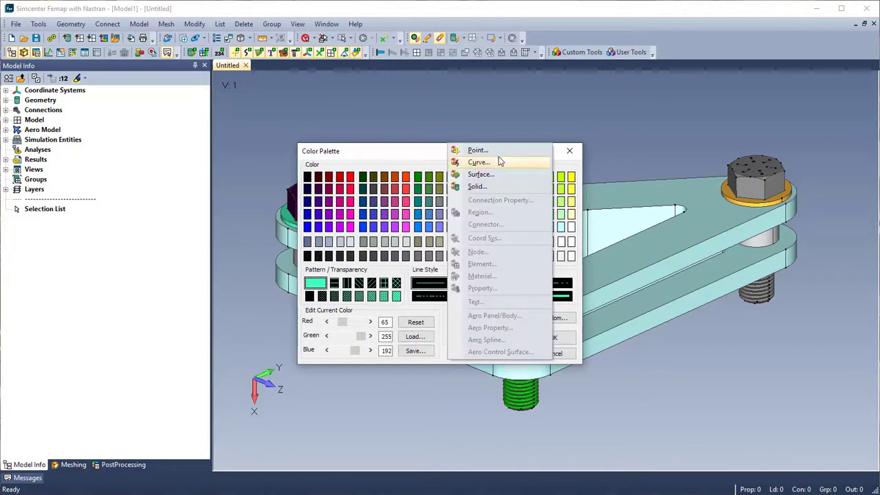
click(477, 186)
click(756, 189)
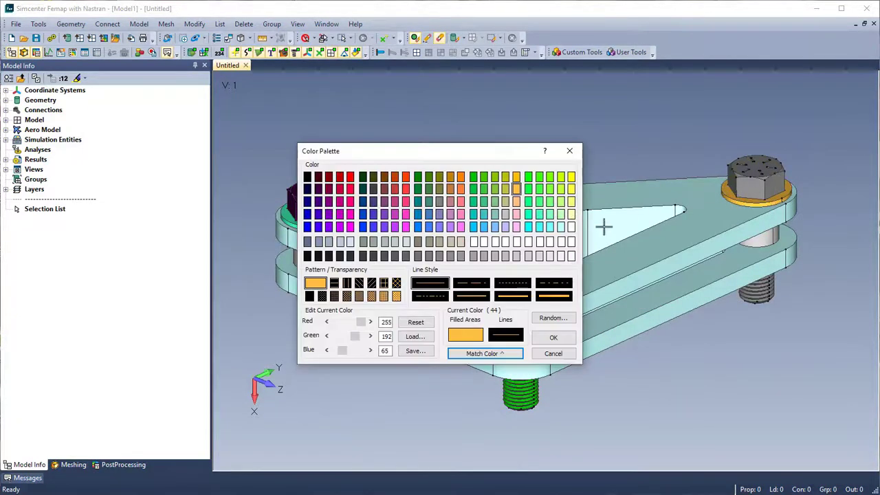
click(540, 330)
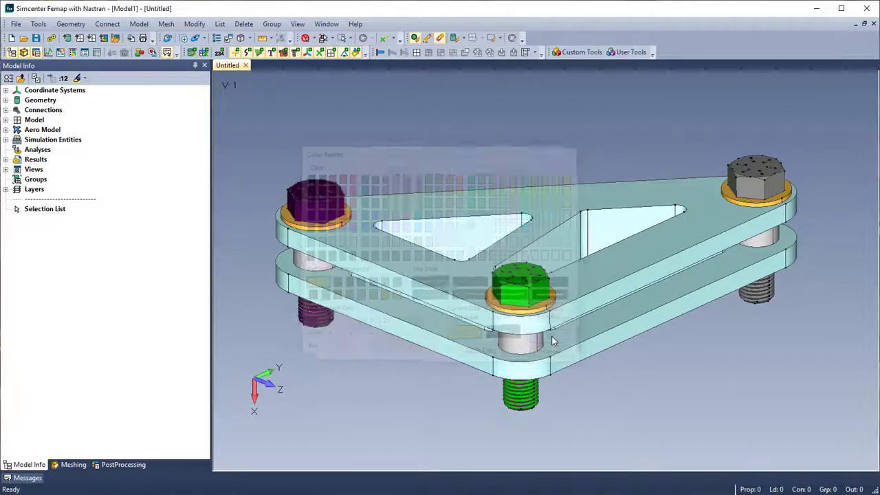
Step: Recolor the purple and green bolt solids by matching the color of the dark grey bolt
right_click(588, 163)
click(633, 193)
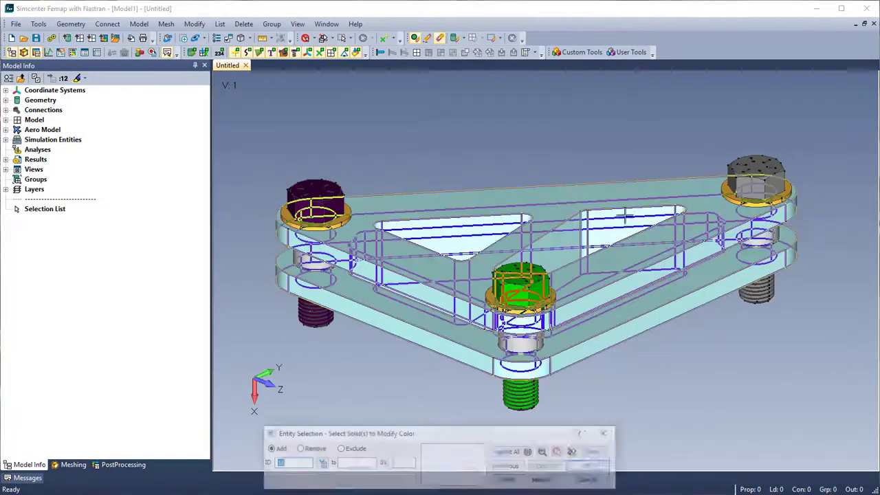
click(550, 403)
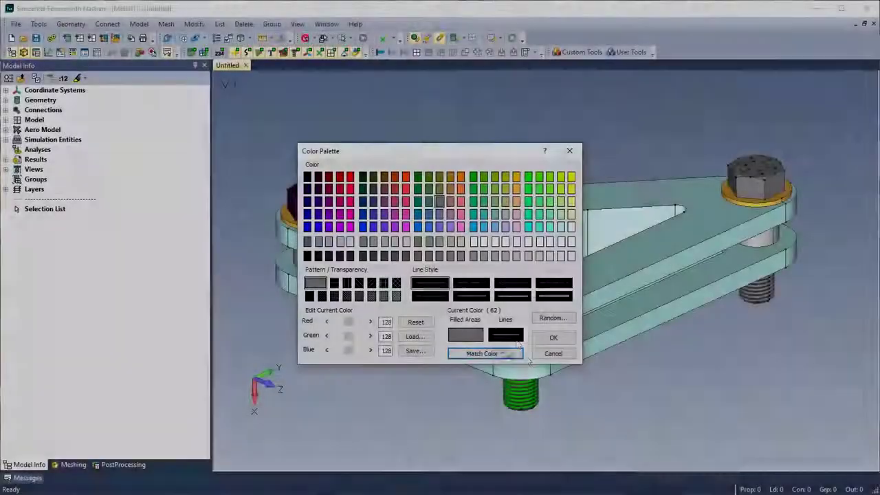
click(553, 337)
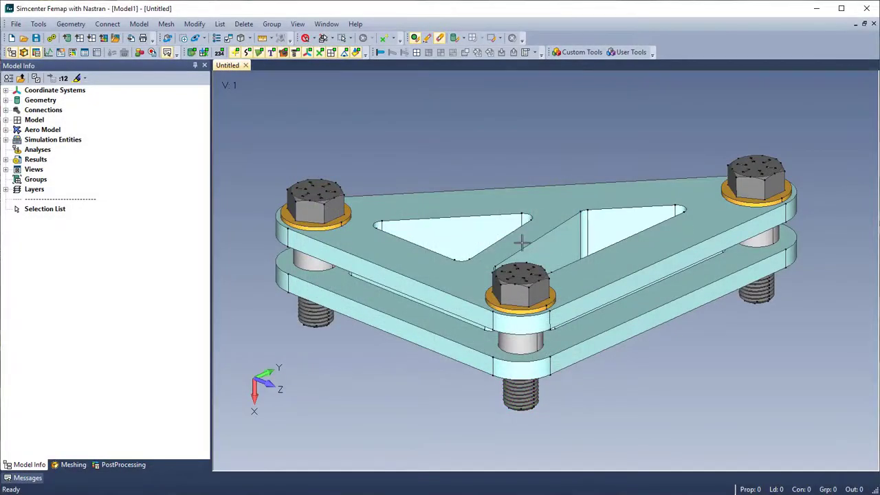